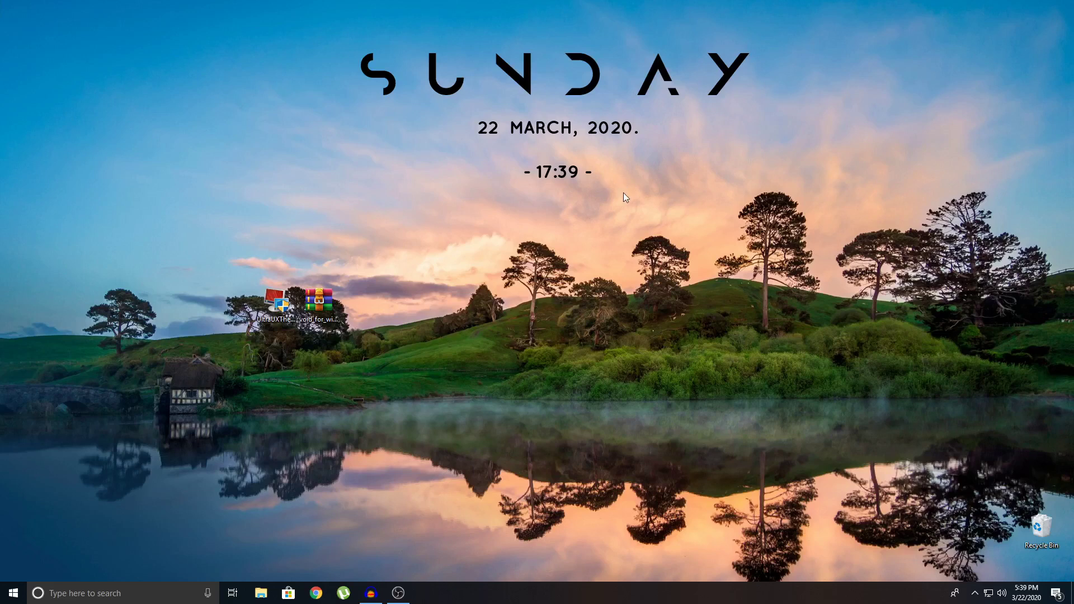
- Refresh the desktop and reposition the VOID theme archive icon
right_click(441, 204)
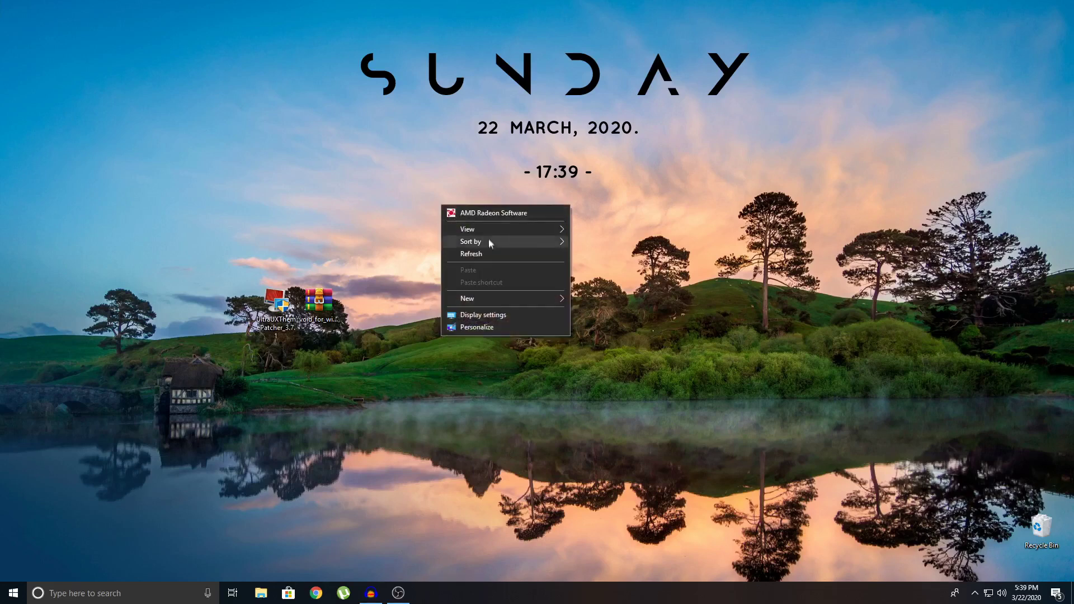
left_click(488, 253)
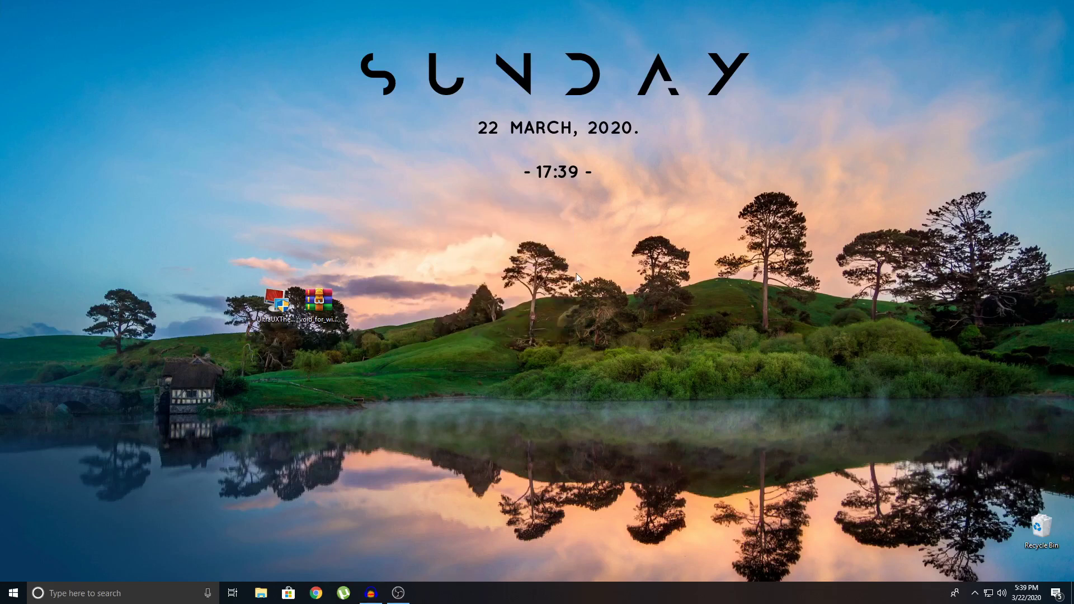
left_click(308, 324)
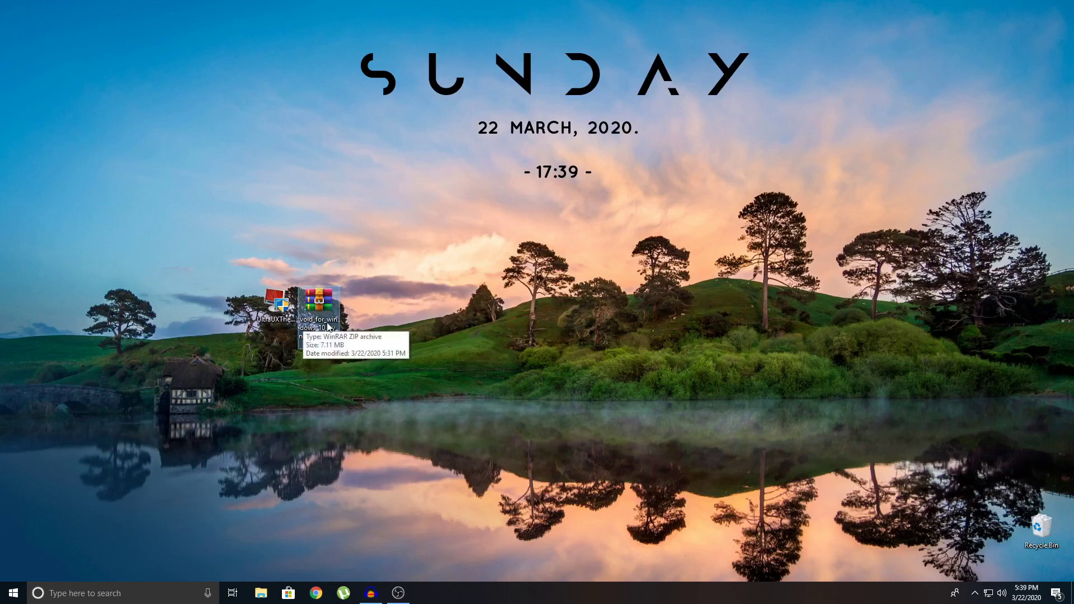
left_click_drag(327, 327, 318, 290)
right_click(364, 228)
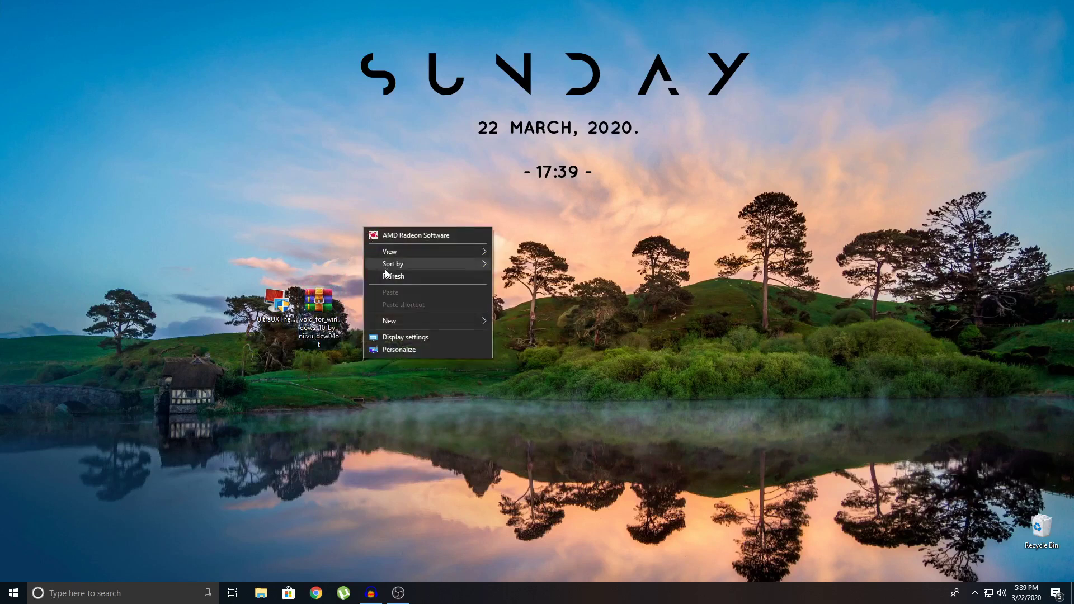
left_click(387, 277)
left_click_drag(319, 307, 338, 267)
left_click(370, 256)
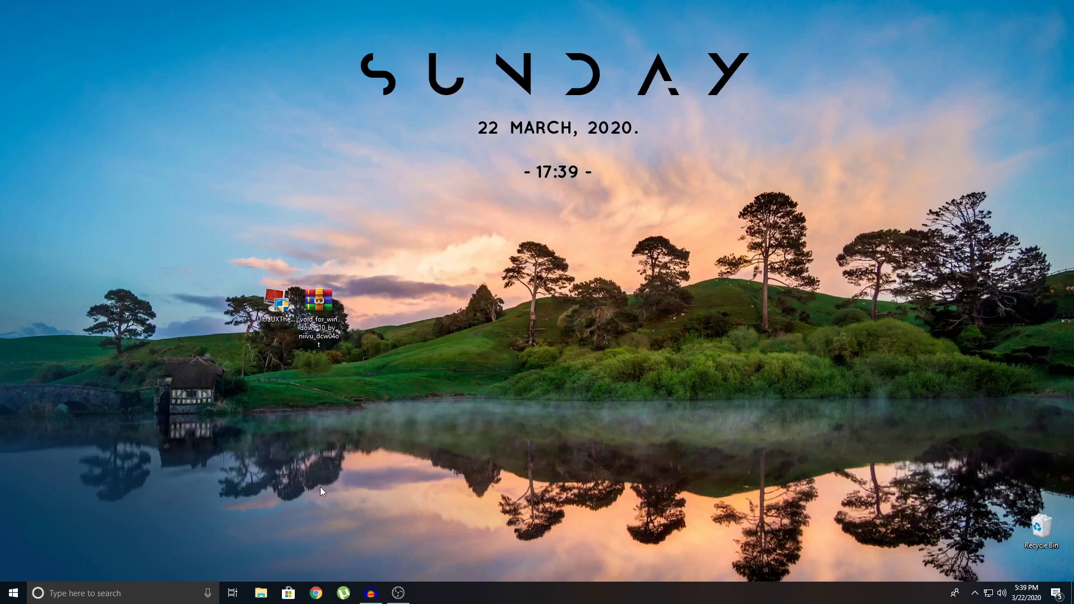
- Open 'Create a restore point' in System Properties and centre the window on screen
left_click(142, 597)
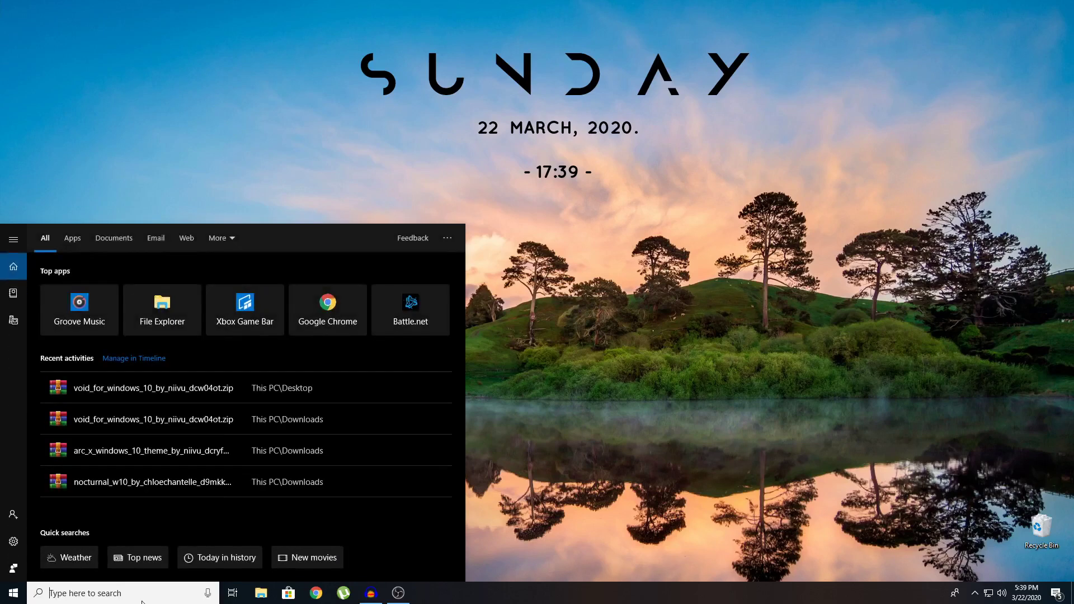
type("Create a restore point")
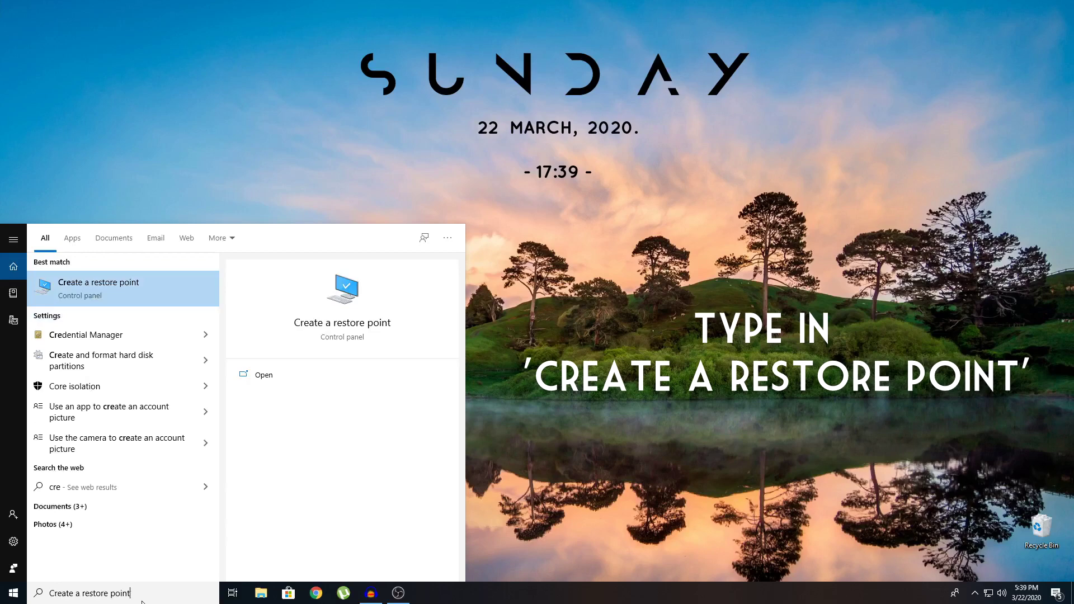
key("Return")
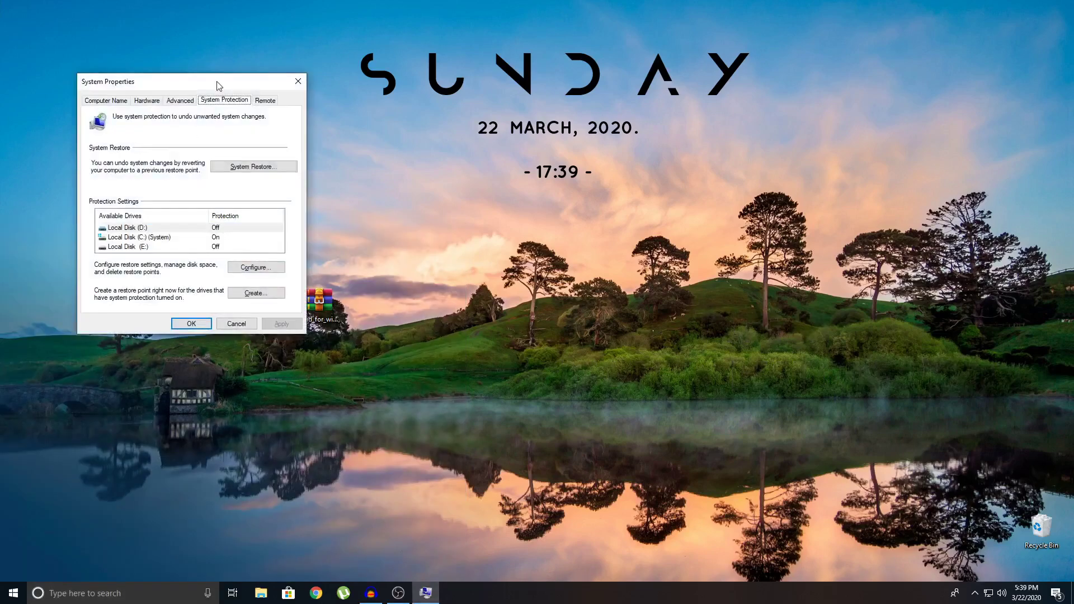
left_click_drag(218, 85, 571, 120)
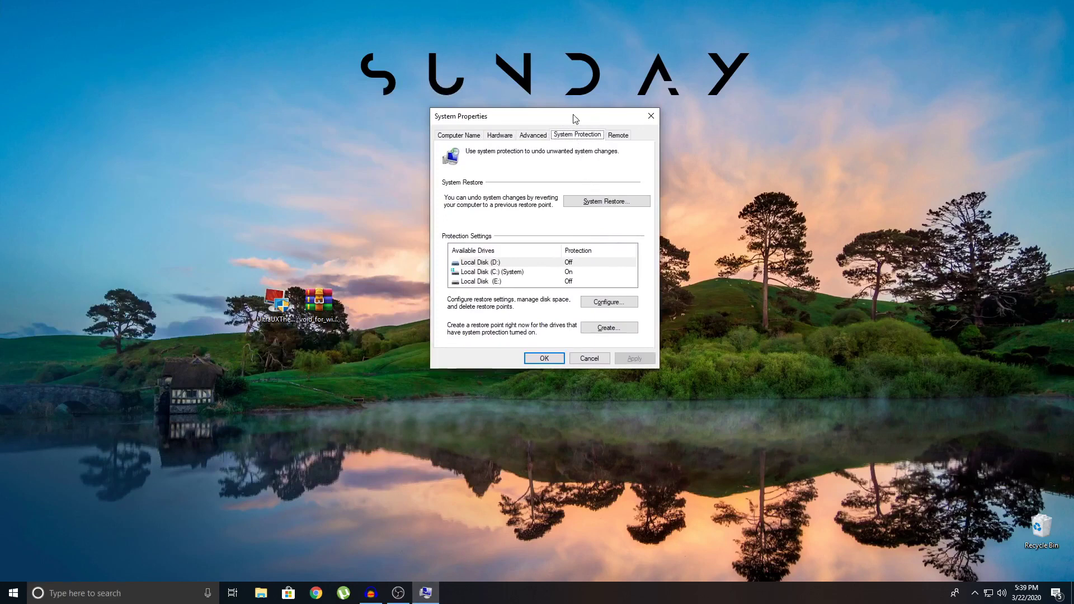
left_click_drag(574, 117, 579, 114)
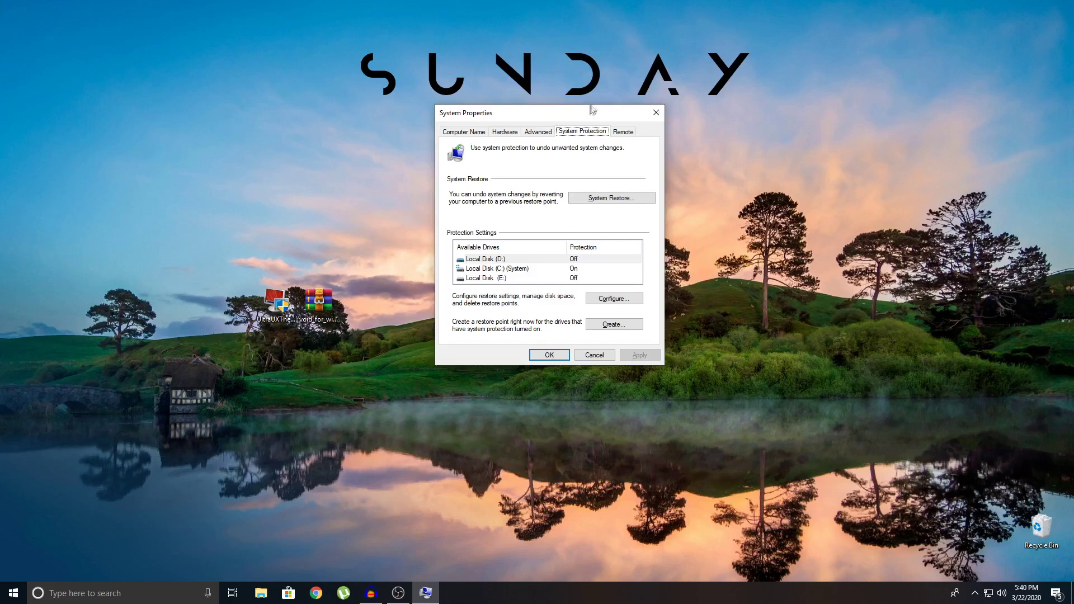
left_click_drag(591, 112, 588, 92)
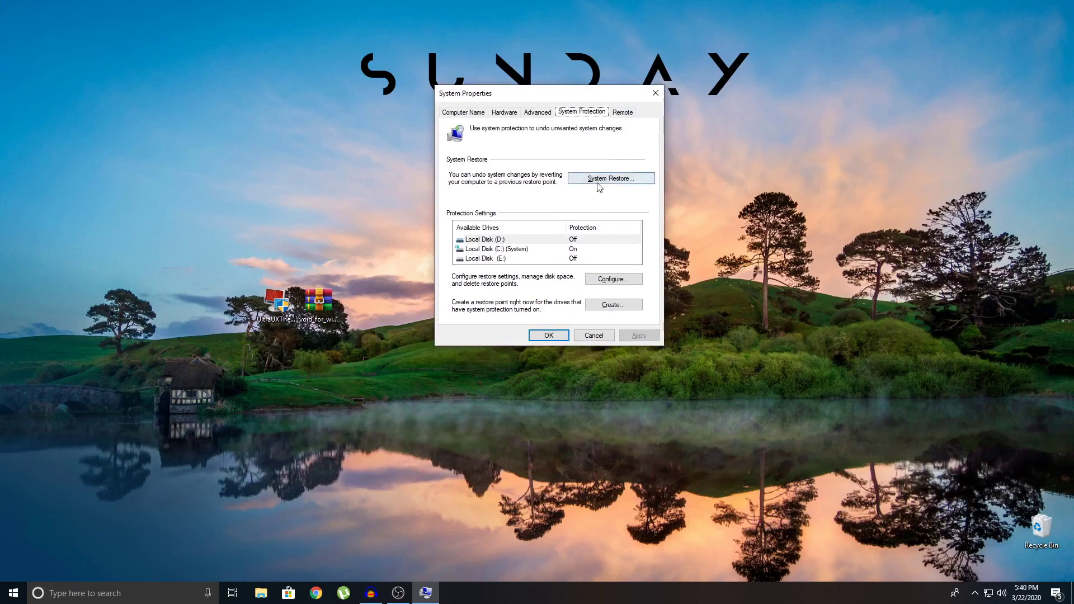
left_click_drag(602, 95, 603, 83)
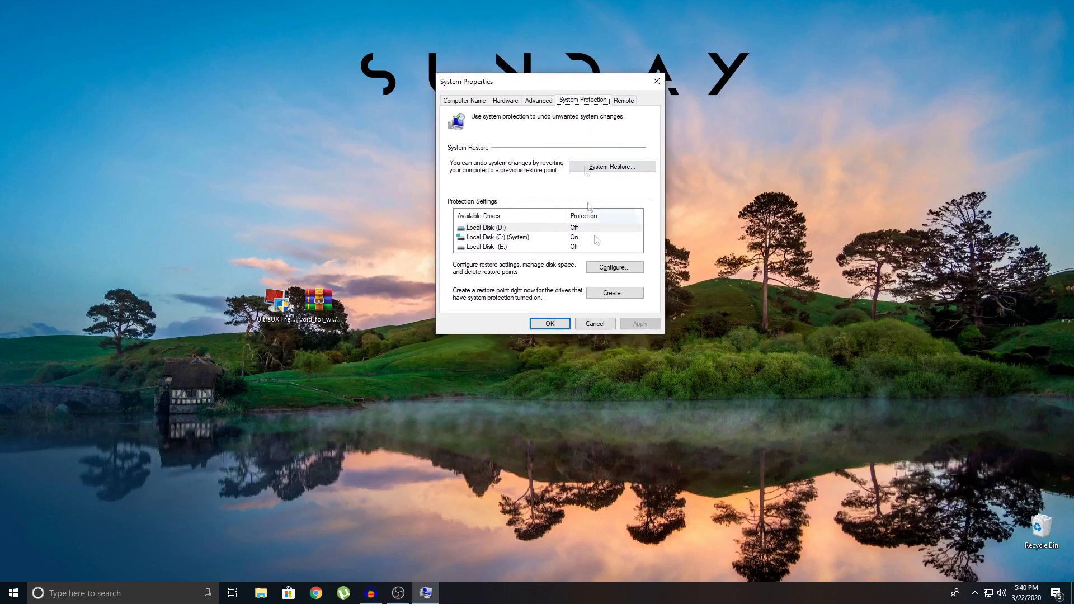
- Select Local Disk (C:) and start a new restore point, then dismiss its dialog
left_click(522, 237)
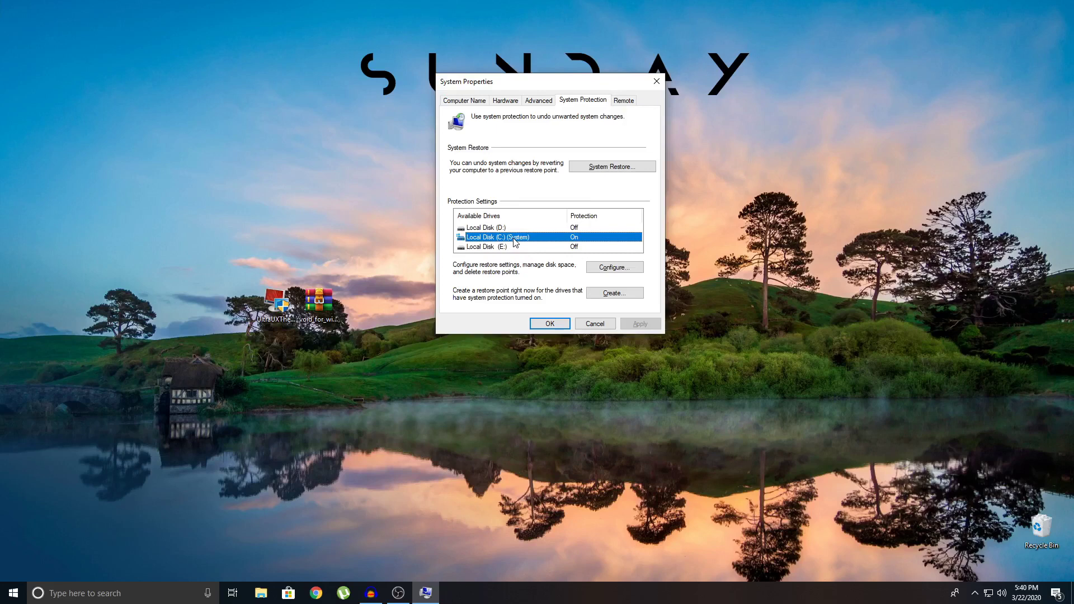
left_click(622, 295)
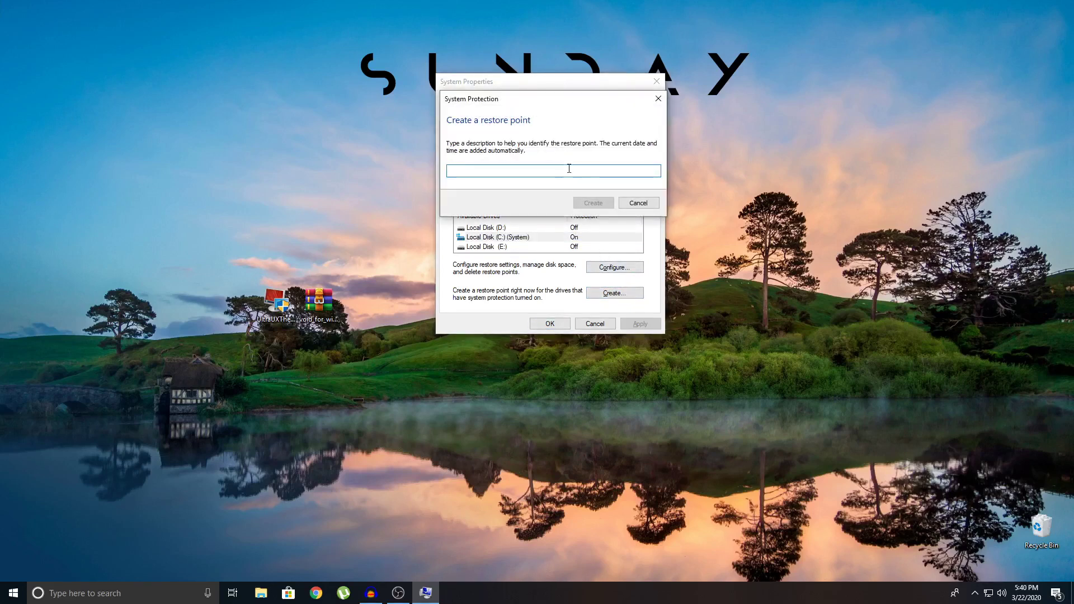
left_click(658, 98)
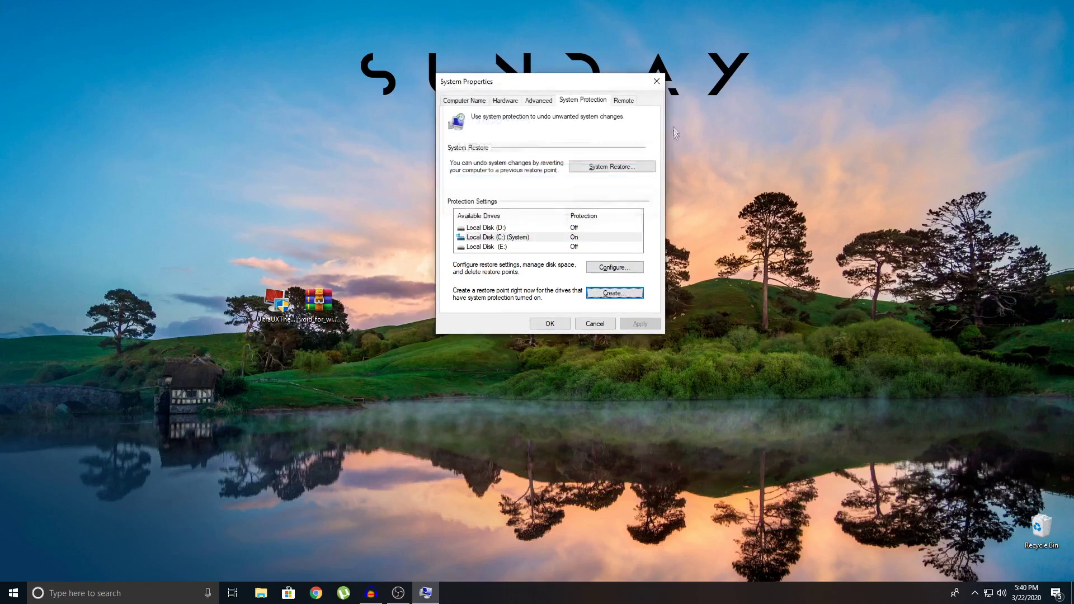
left_click(627, 168)
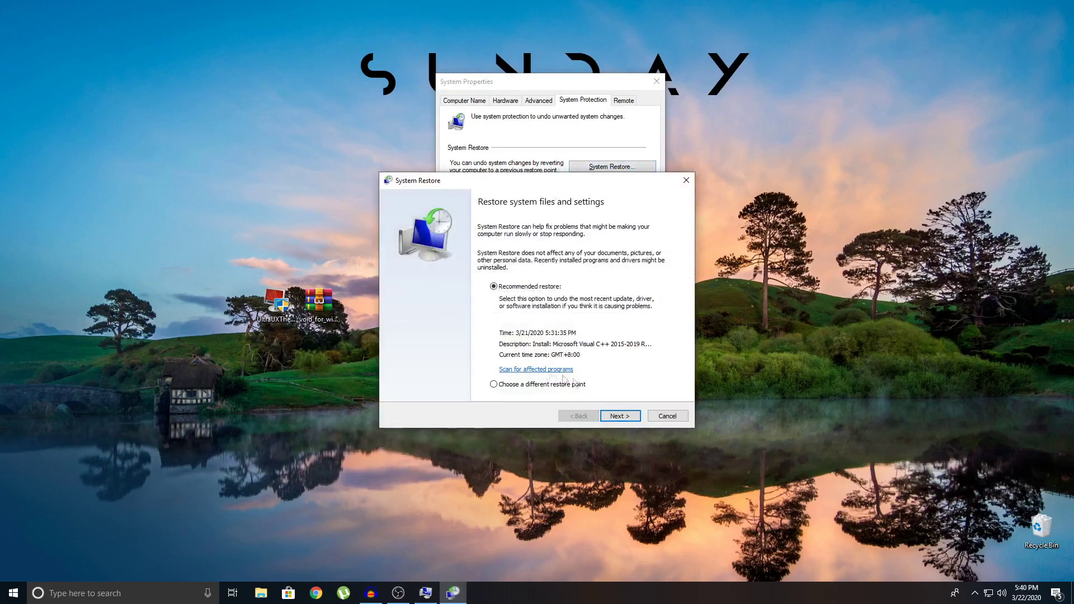
left_click(522, 387)
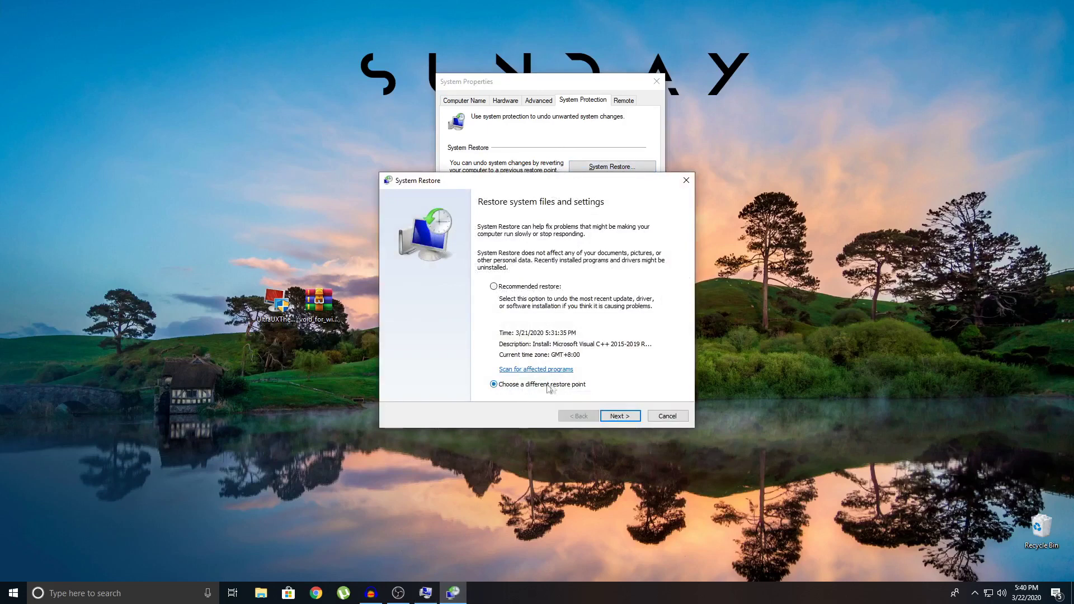
left_click(619, 417)
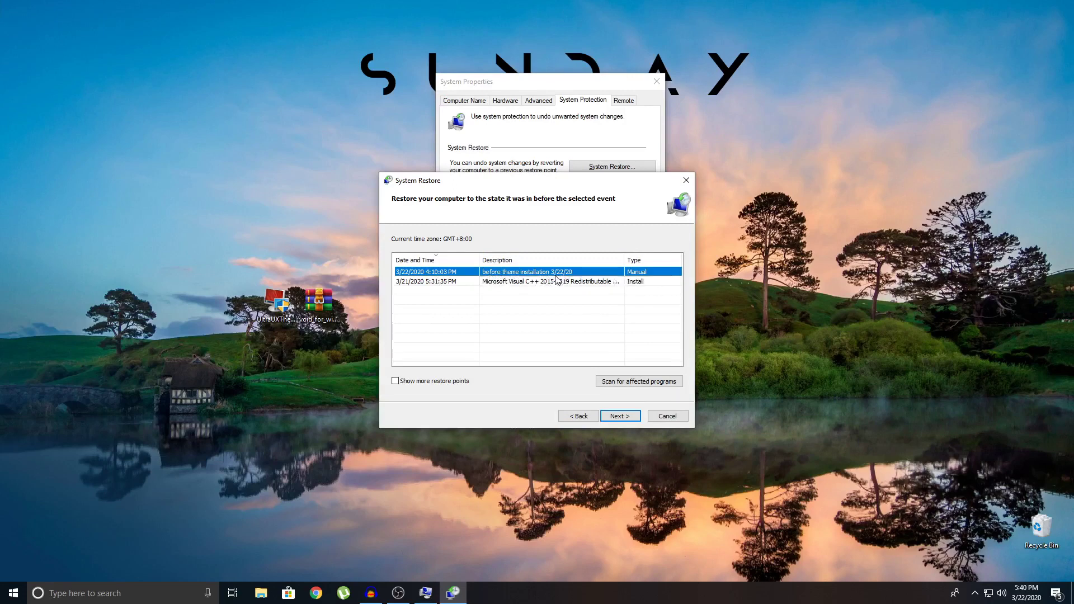
left_click(668, 416)
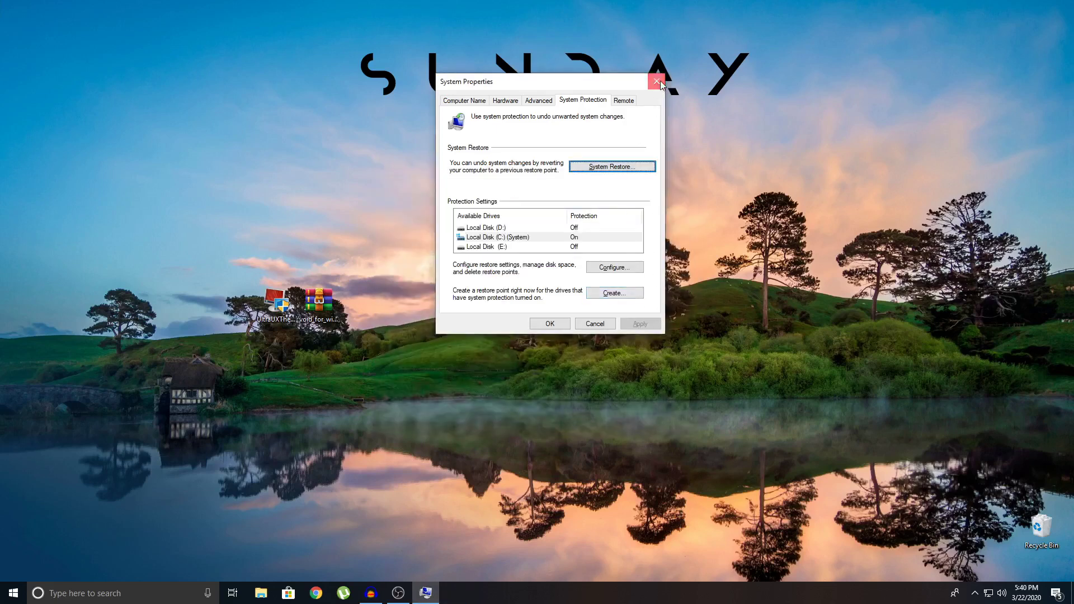
left_click(657, 81)
right_click(802, 205)
- Refresh the desktop and load deviantart.com in the browser
left_click(856, 252)
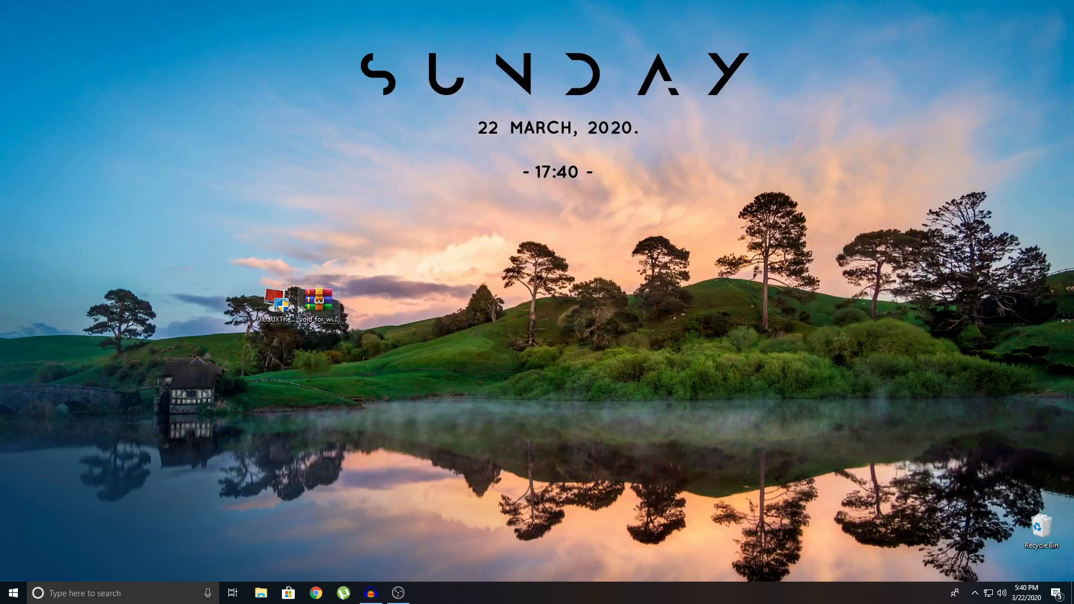
left_click(282, 311)
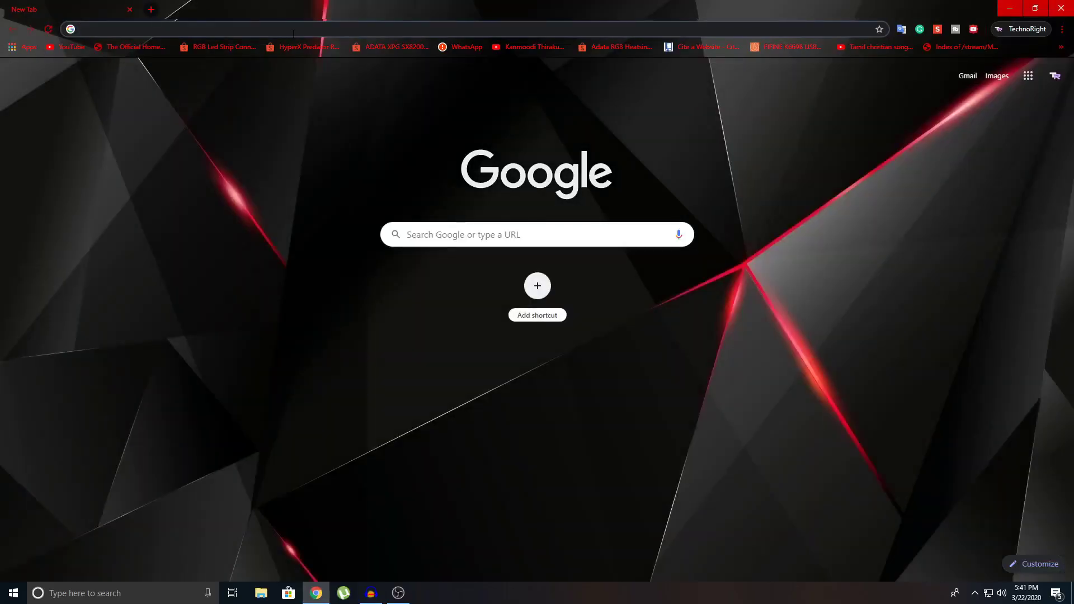
type("devia")
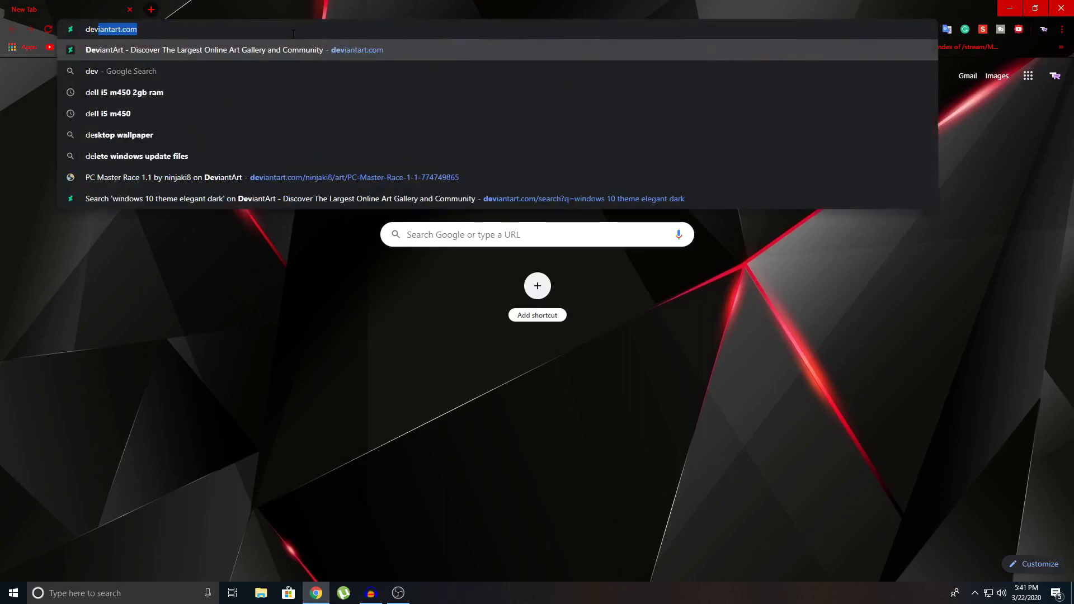
type("nt")
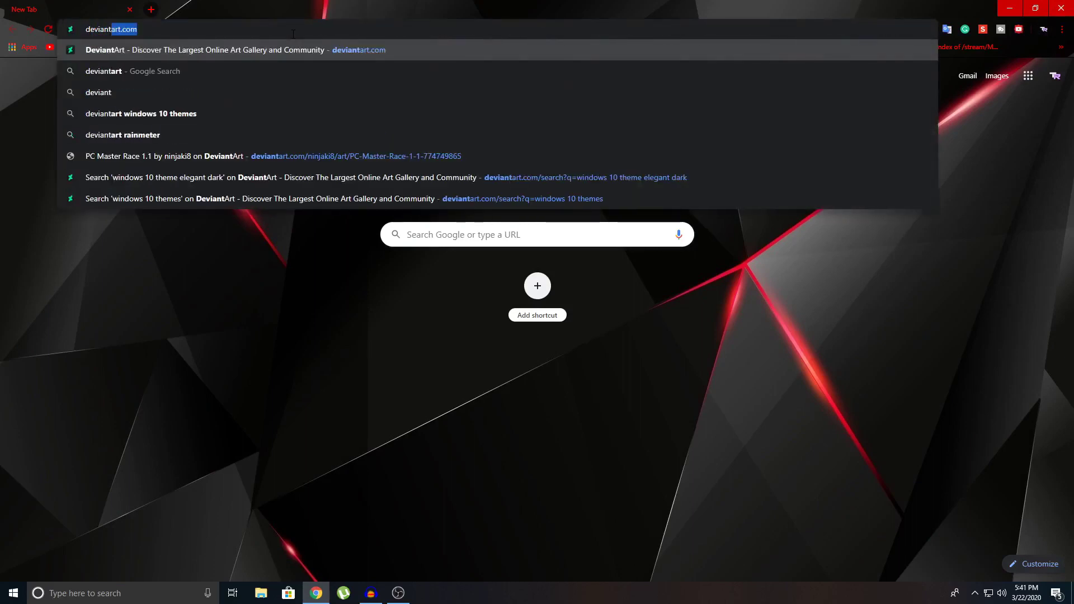
key("Down")
key("Up")
key("Return")
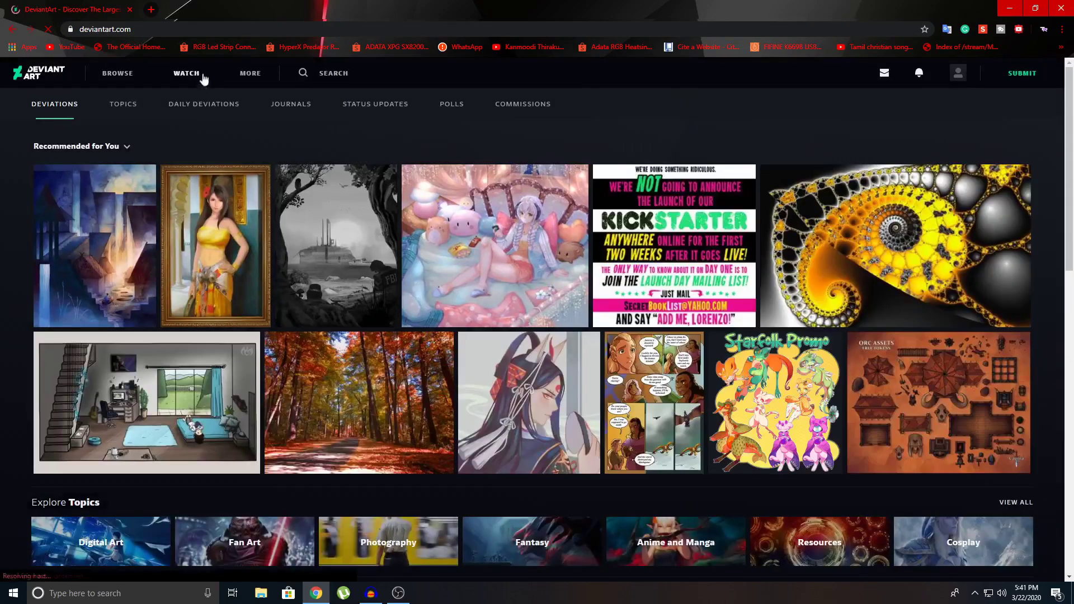
- Enter 'windows 10 themes' in the DeviantArt site search
left_click(303, 75)
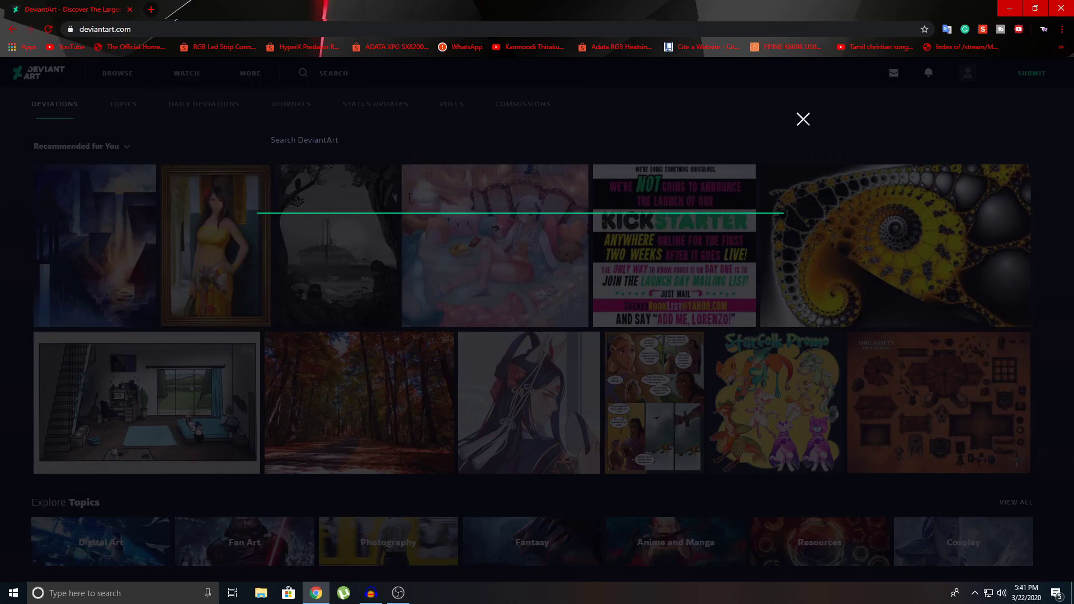
type("windows ")
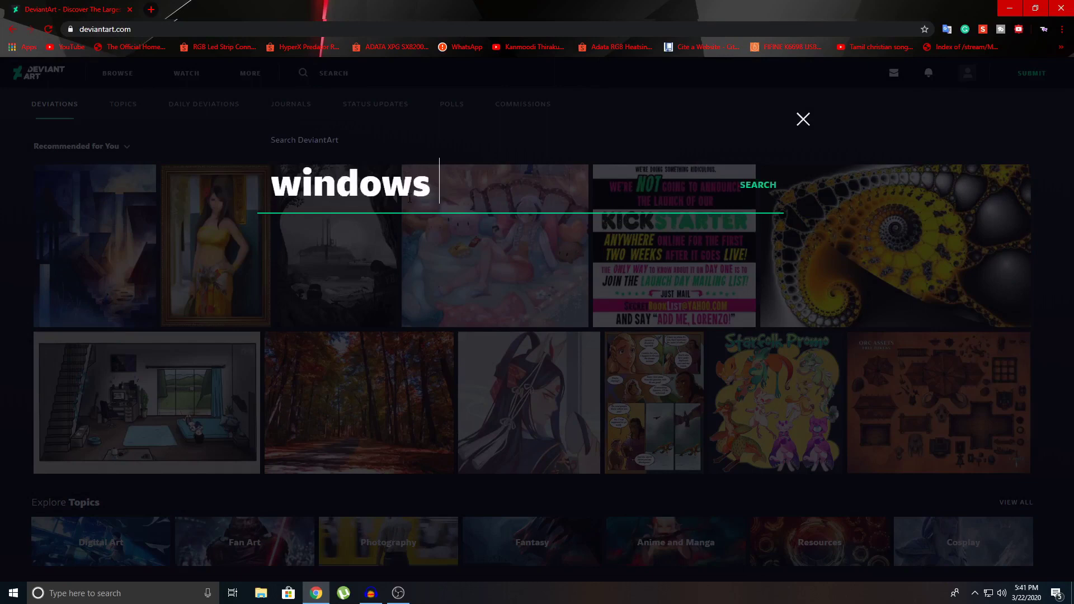
type("10 ")
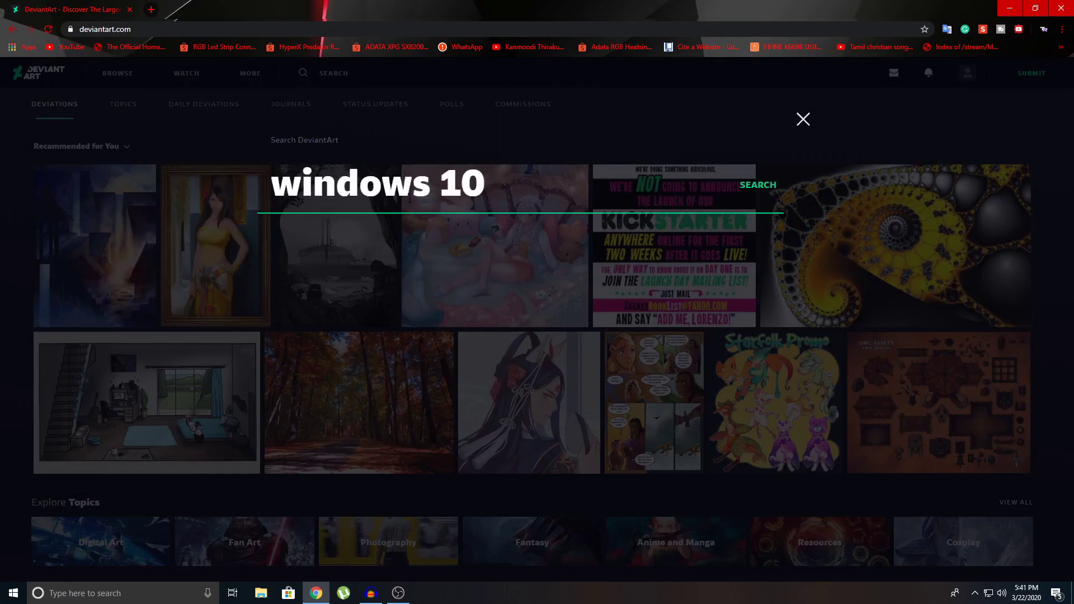
type("theme")
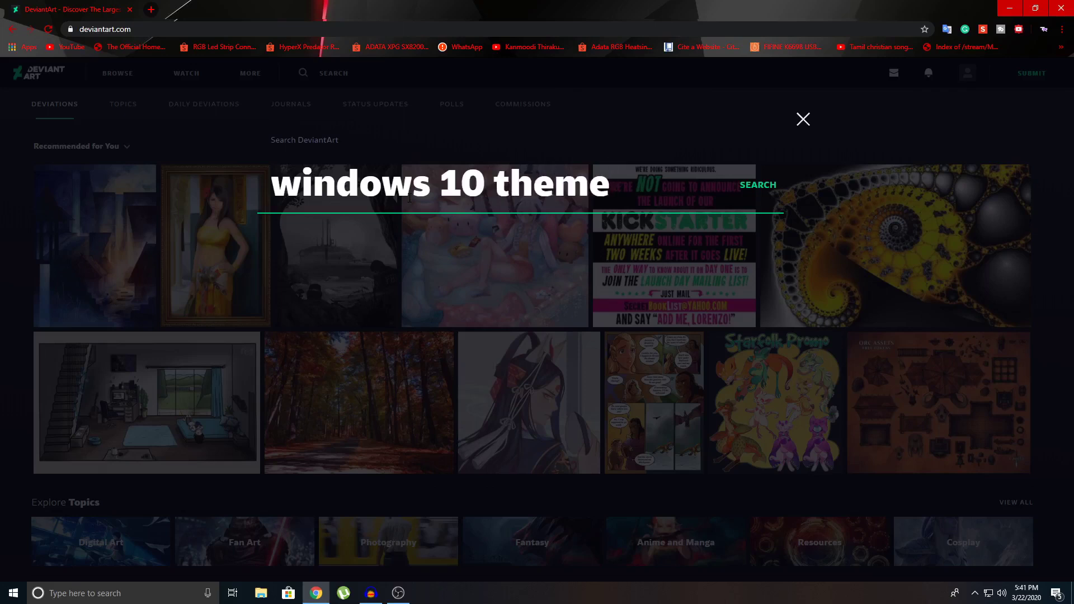
type("s")
left_click(153, 595)
- Run winver to confirm Windows 10 Version 1809 (OS Build 17763.1098), then close it
type("winver")
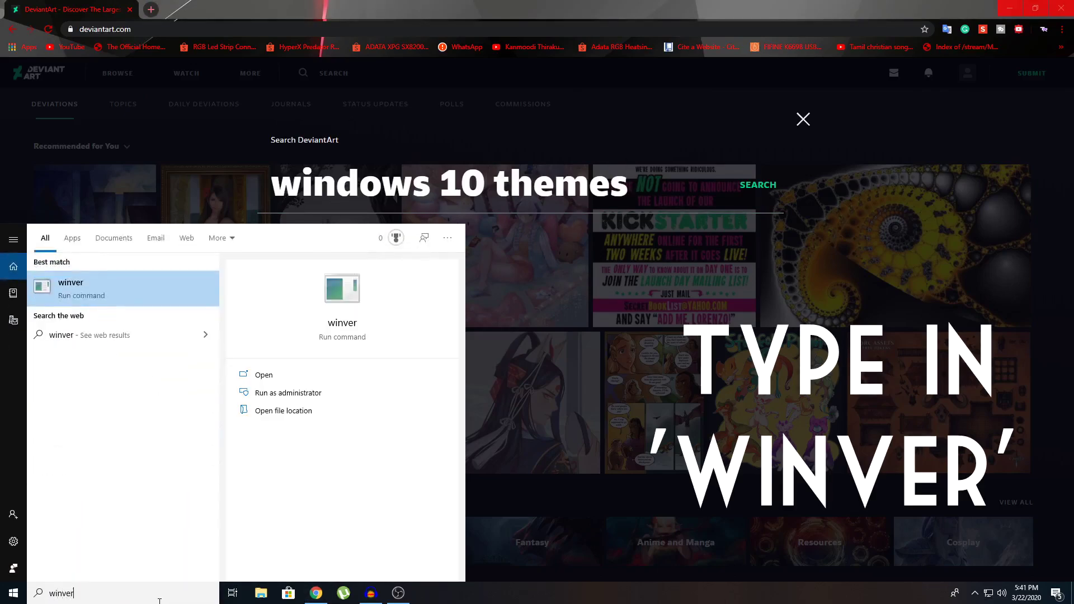
key("Return")
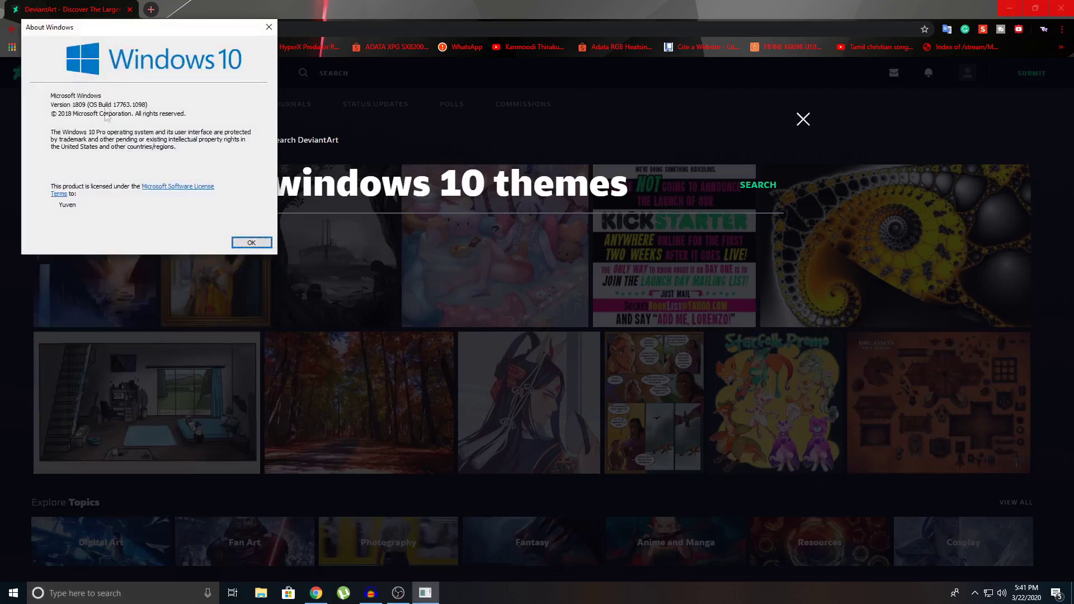
left_click_drag(134, 37, 168, 36)
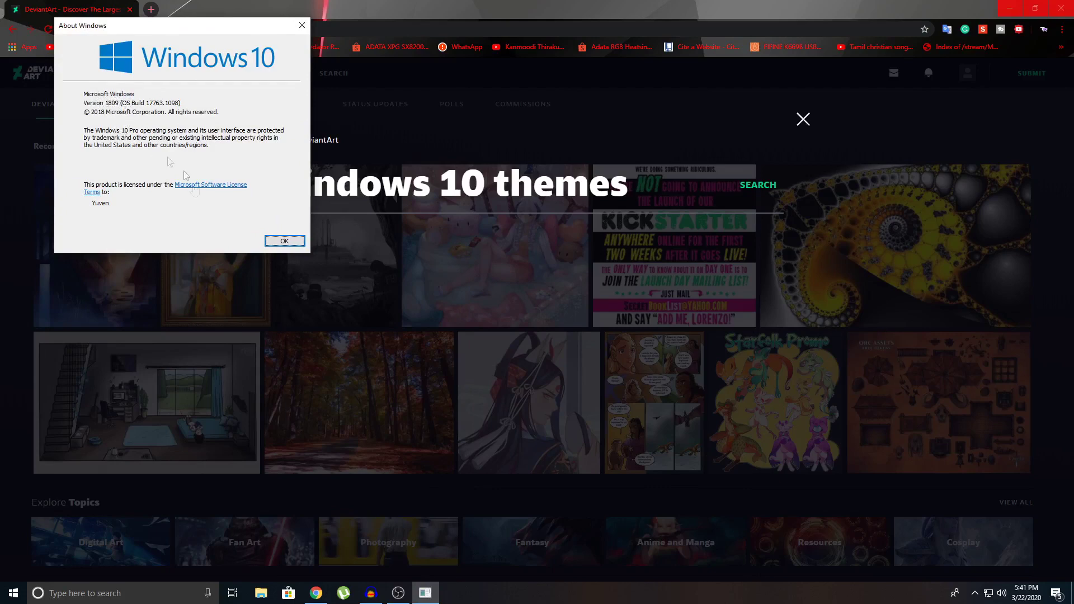
left_click(284, 241)
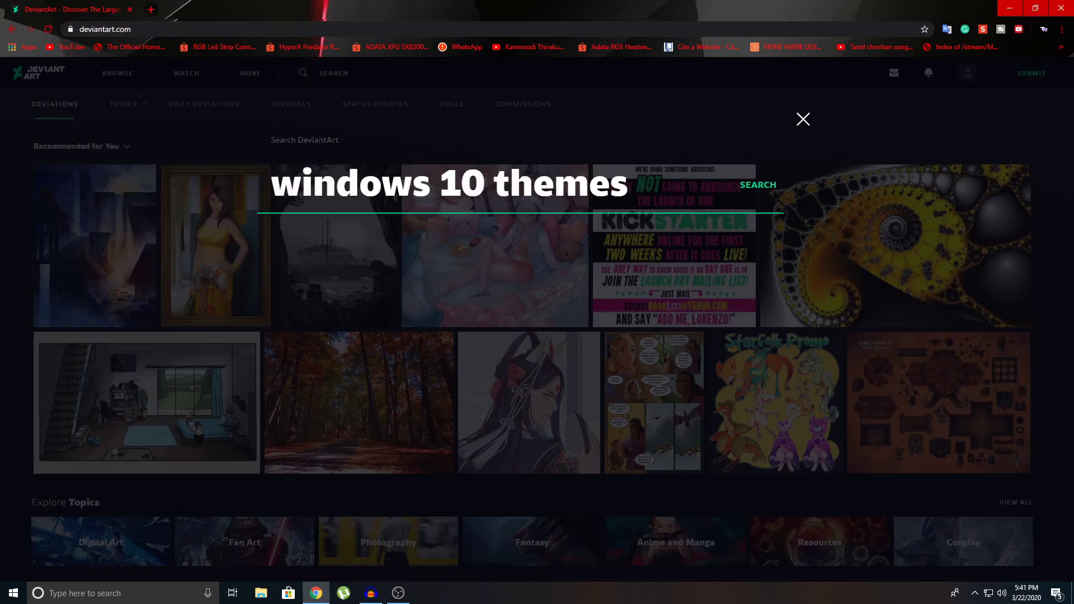
- Submit the 'windows 10 themes' search and scroll through the roughly 8K deviation results
key("Return")
left_click(760, 189)
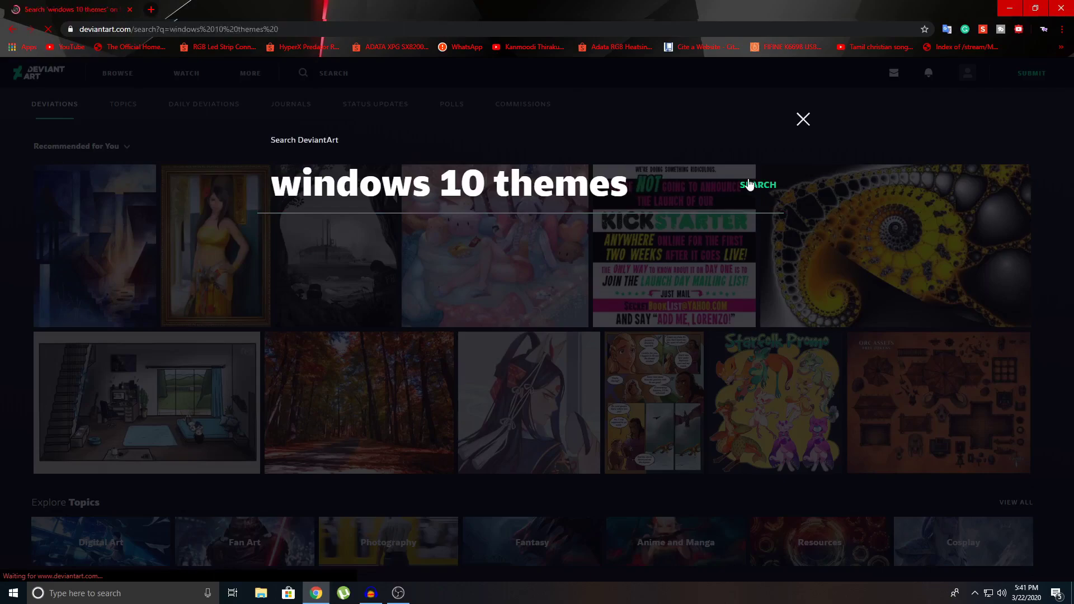
scroll(826, 224, "down", 3)
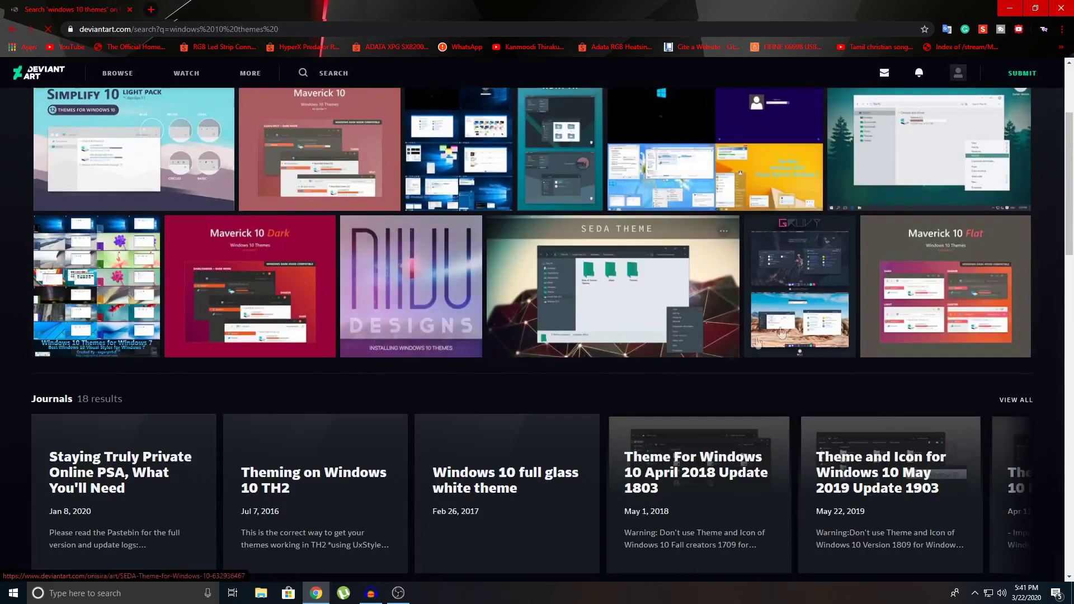
mouse_move(917, 278)
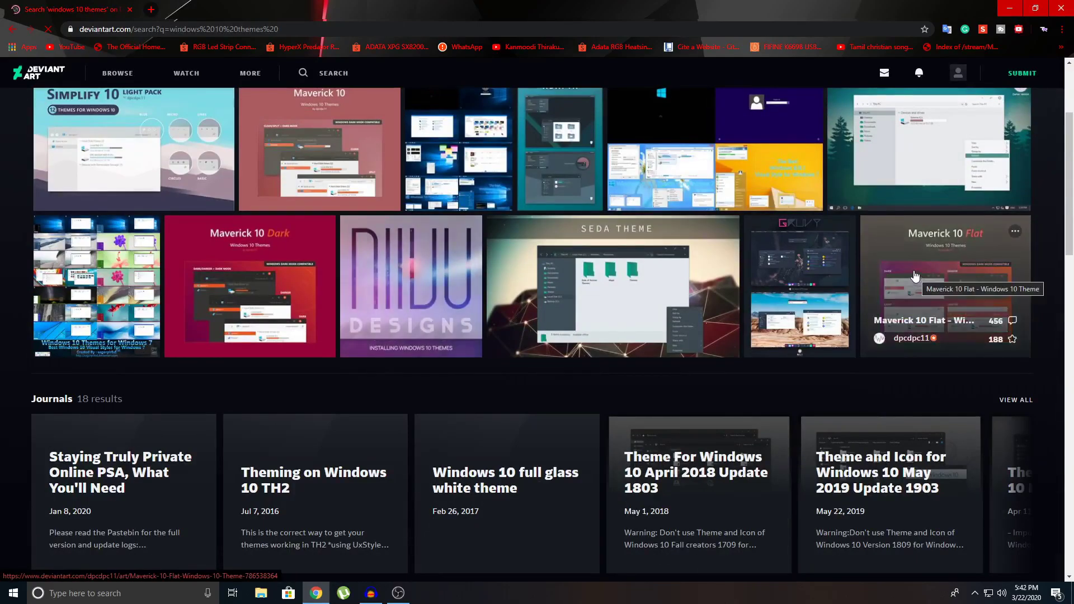
scroll(887, 257, "down", 10)
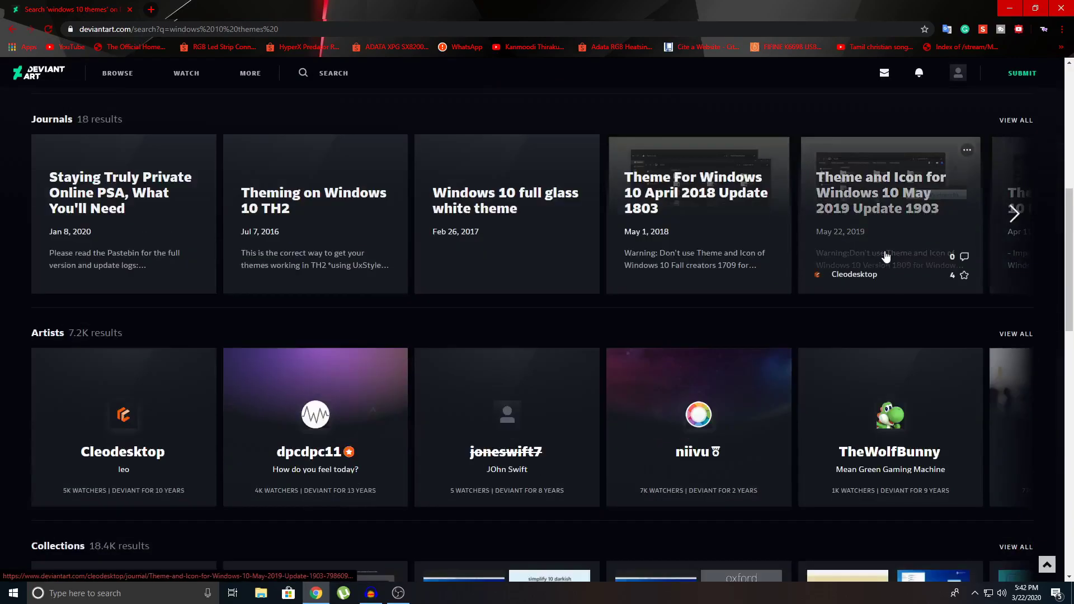
scroll(594, 308, "down", 8)
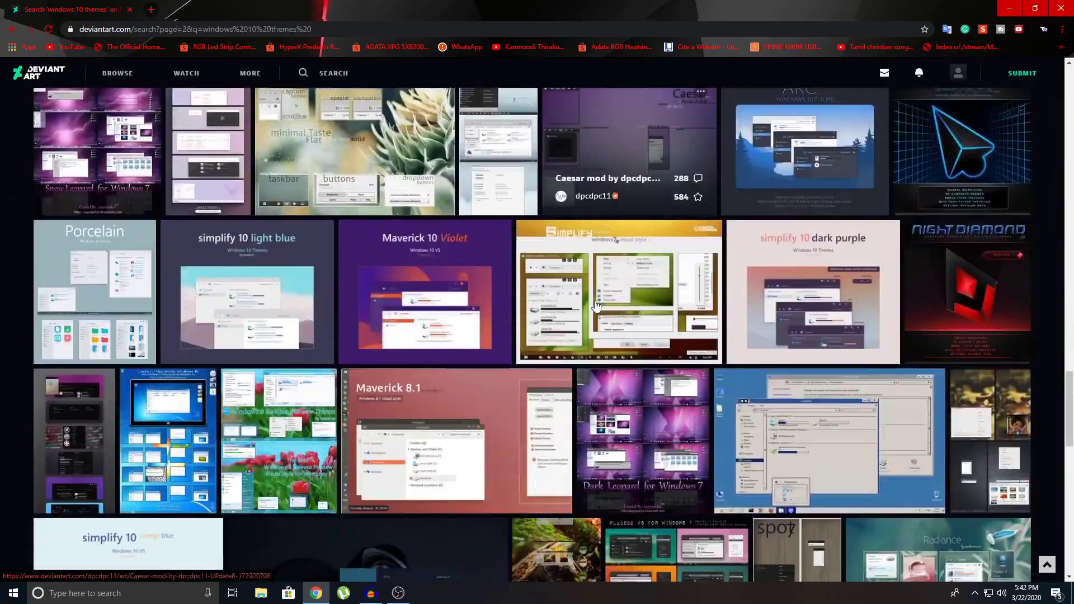
scroll(596, 307, "up", 20)
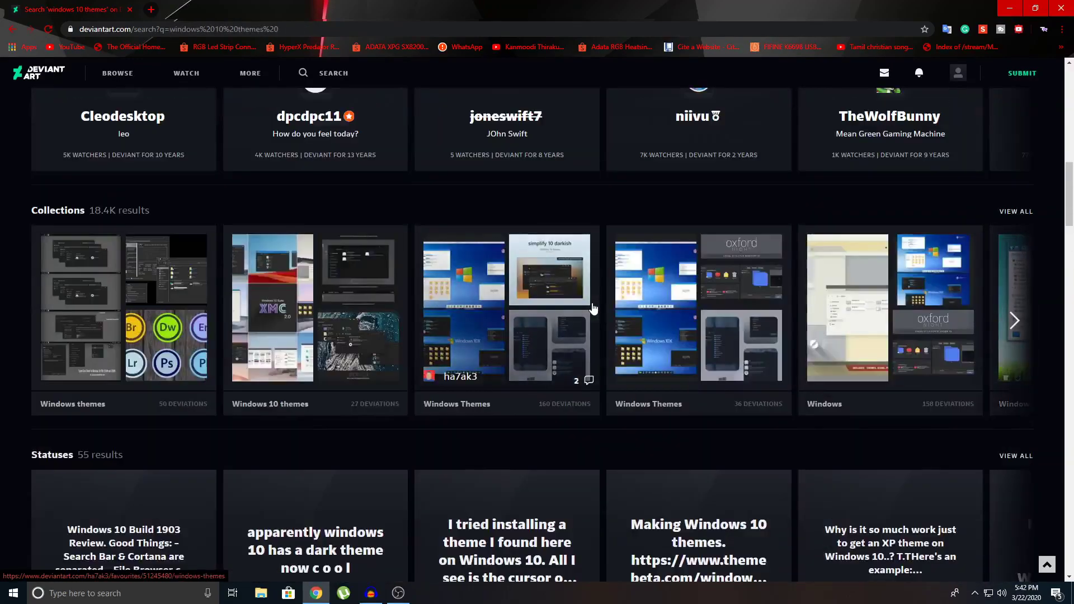
scroll(593, 309, "up", 12)
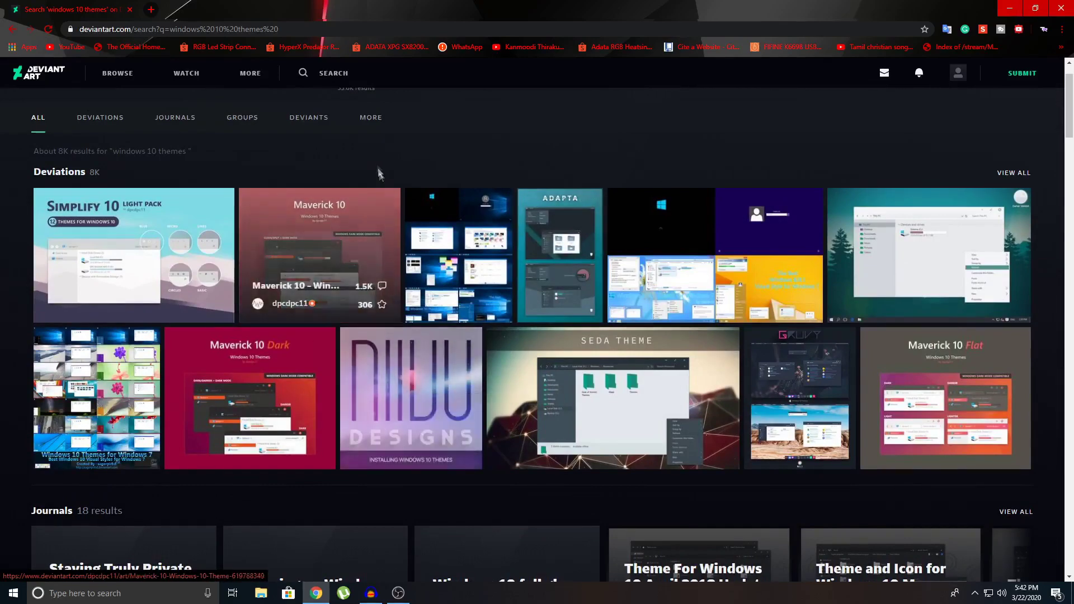
scroll(376, 173, "up", 1)
- Refine the search with 'void' and open the VOID for Windows 10 theme page
left_click(488, 121)
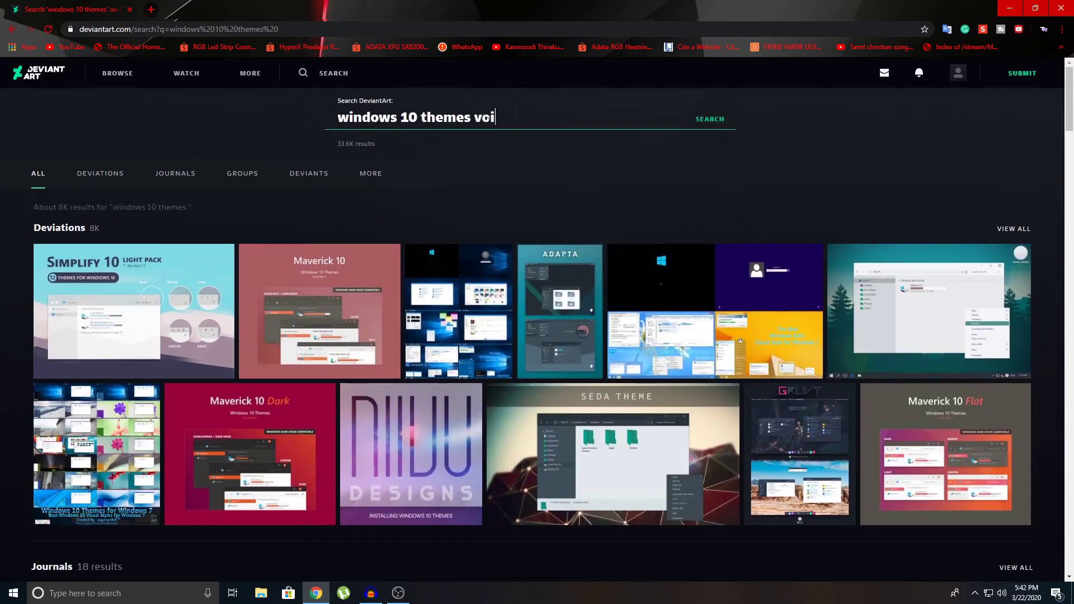
type("d")
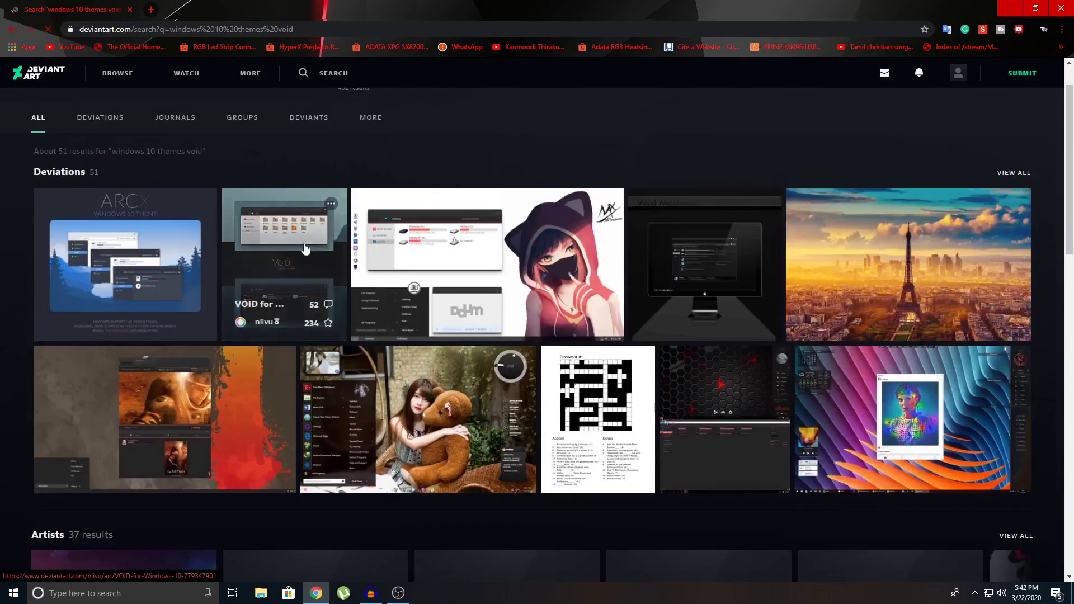
left_click(307, 244)
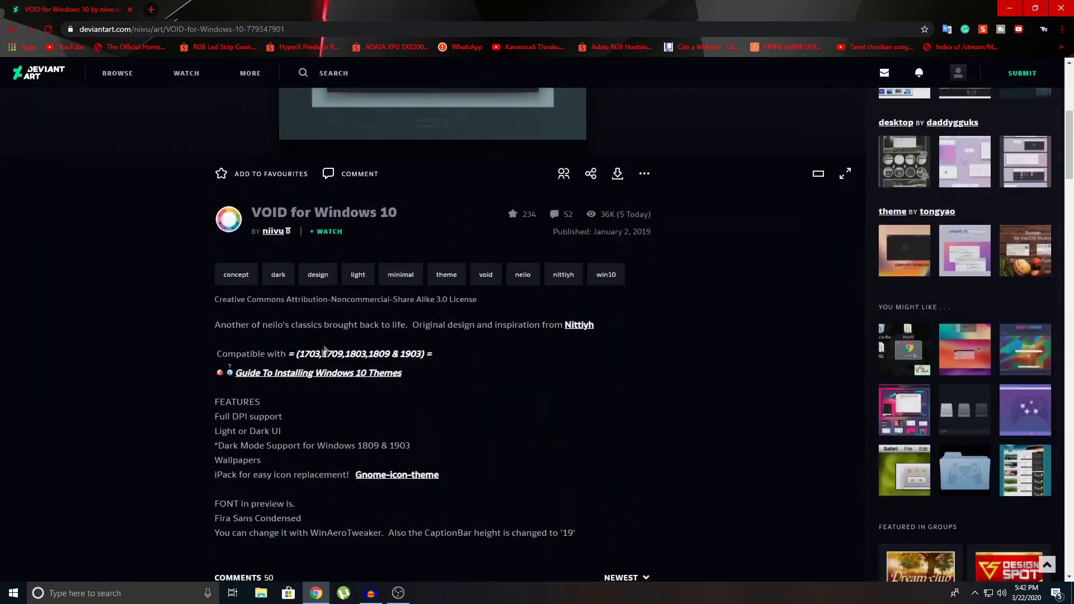
- Review the theme's supported Windows versions (1703, 1803, 1903), then minimize the browser
double_click(309, 353)
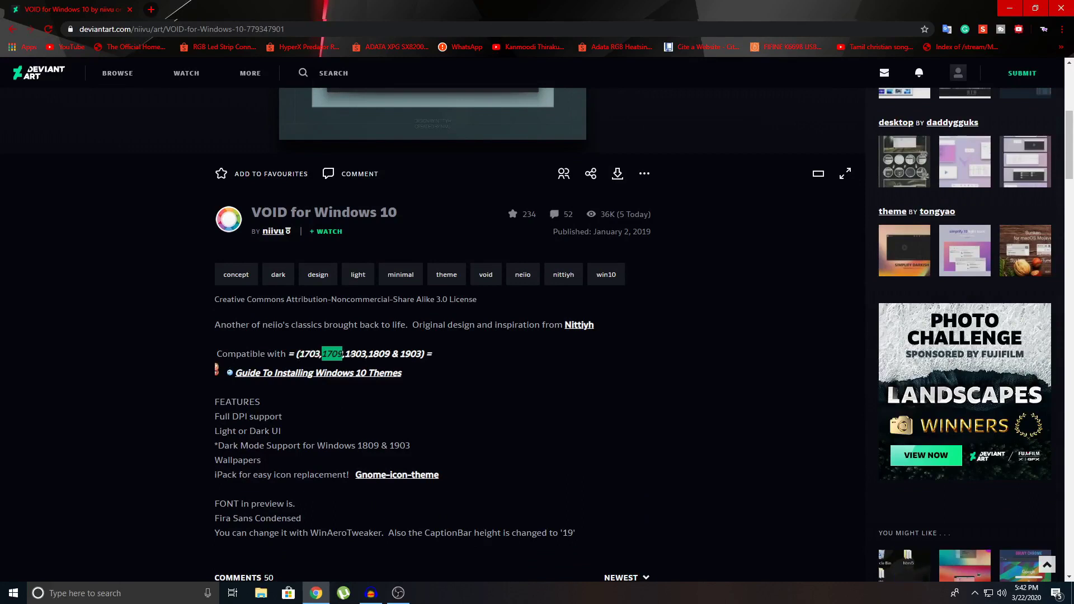
double_click(358, 354)
double_click(412, 354)
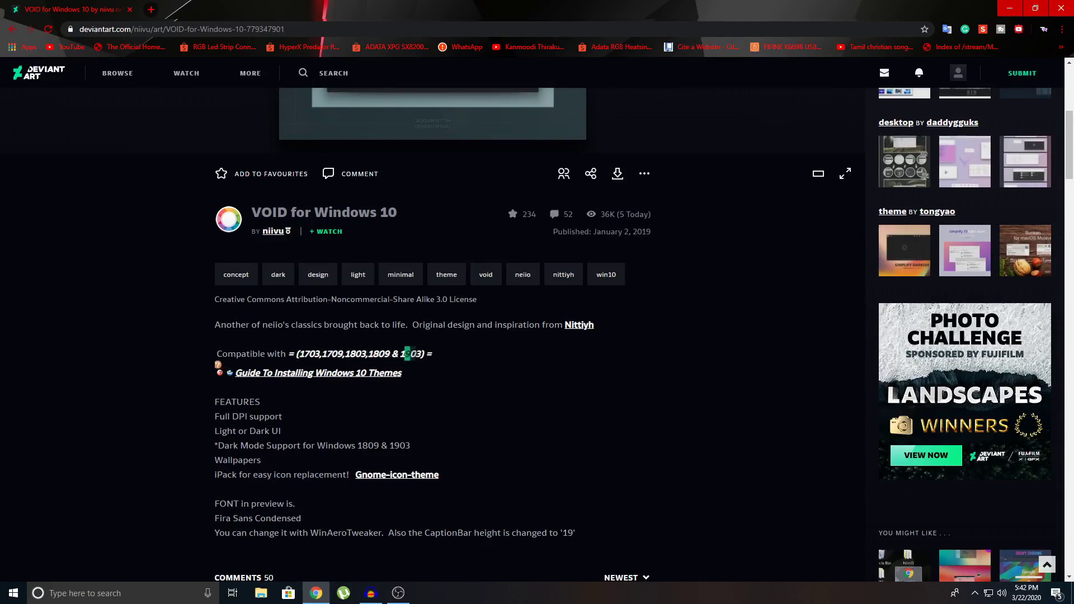
left_click(380, 366)
scroll(425, 199, "up", 4)
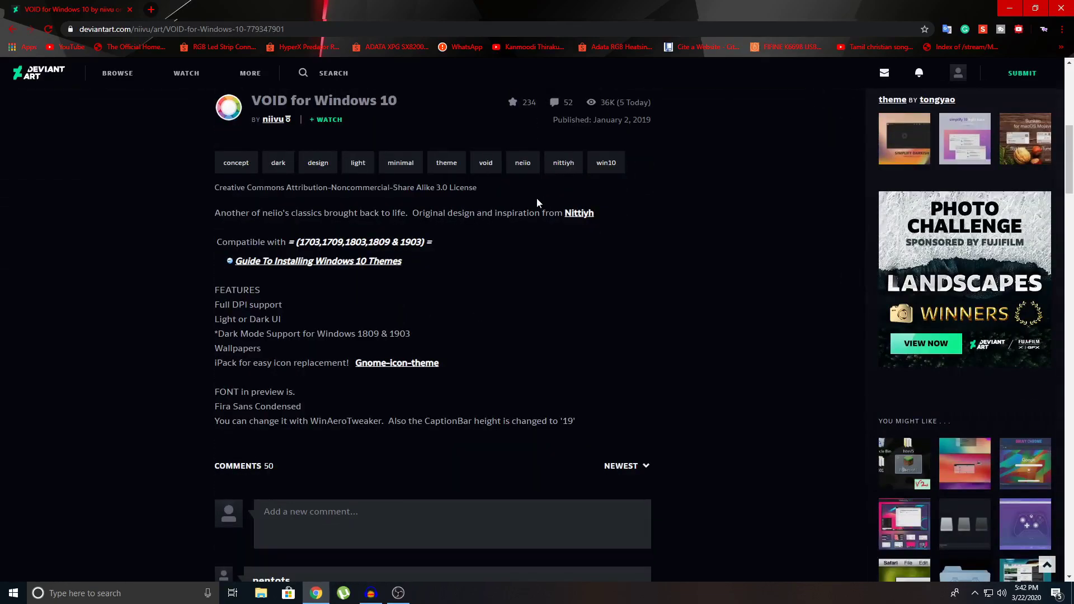
scroll(537, 198, "up", 3)
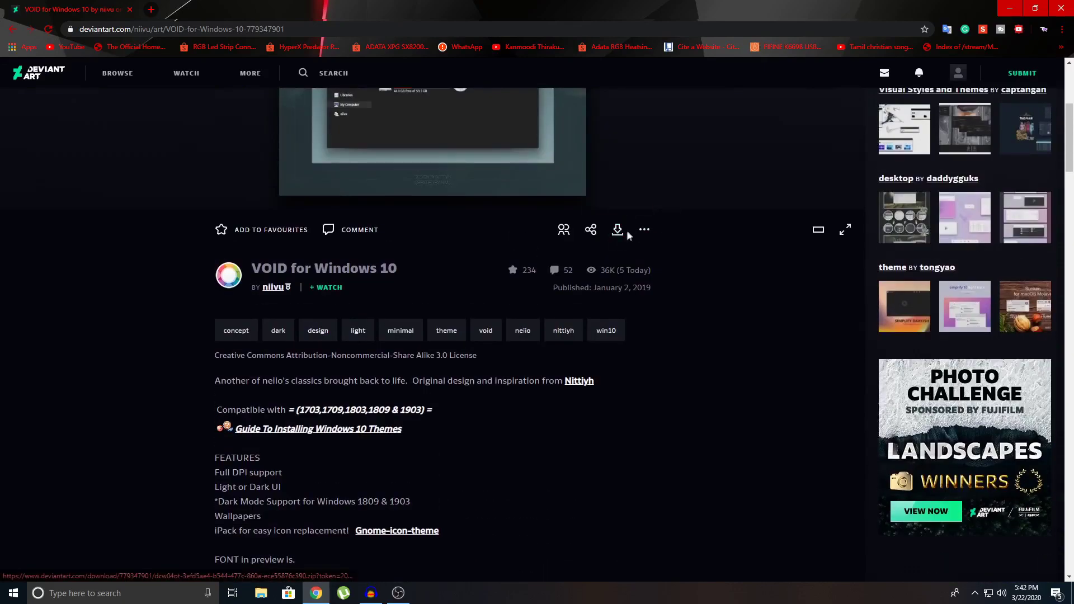
scroll(620, 227, "up", 5)
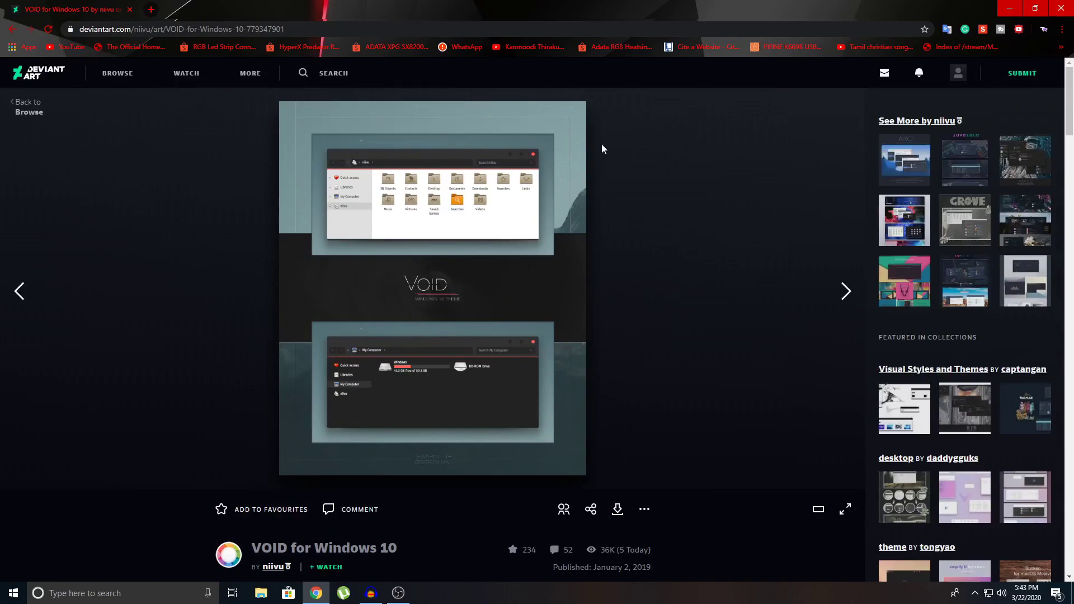
scroll(588, 225, "down", 2)
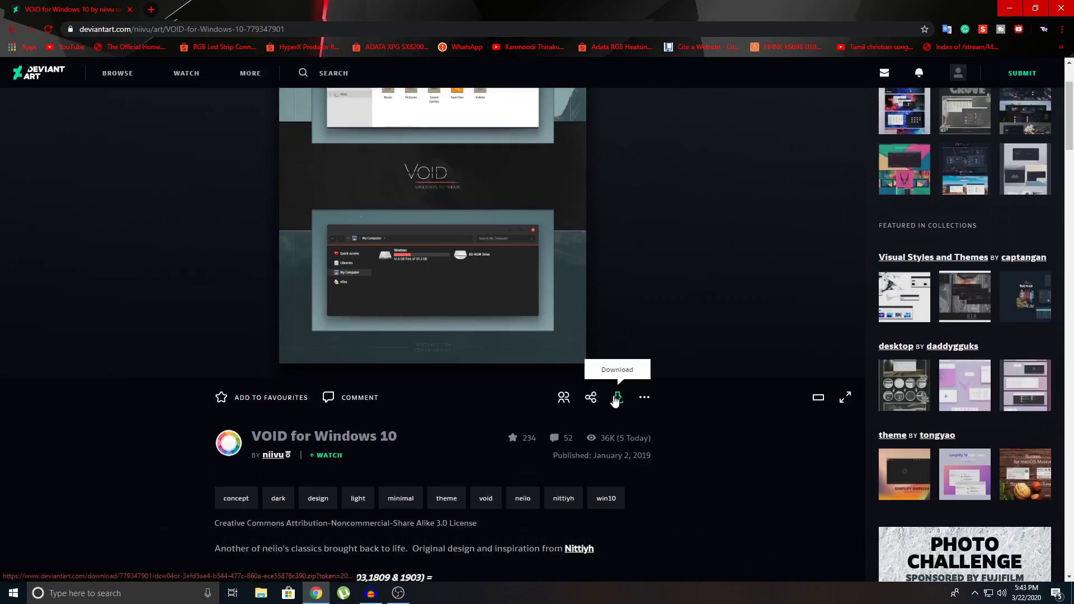
scroll(706, 266, "down", 5)
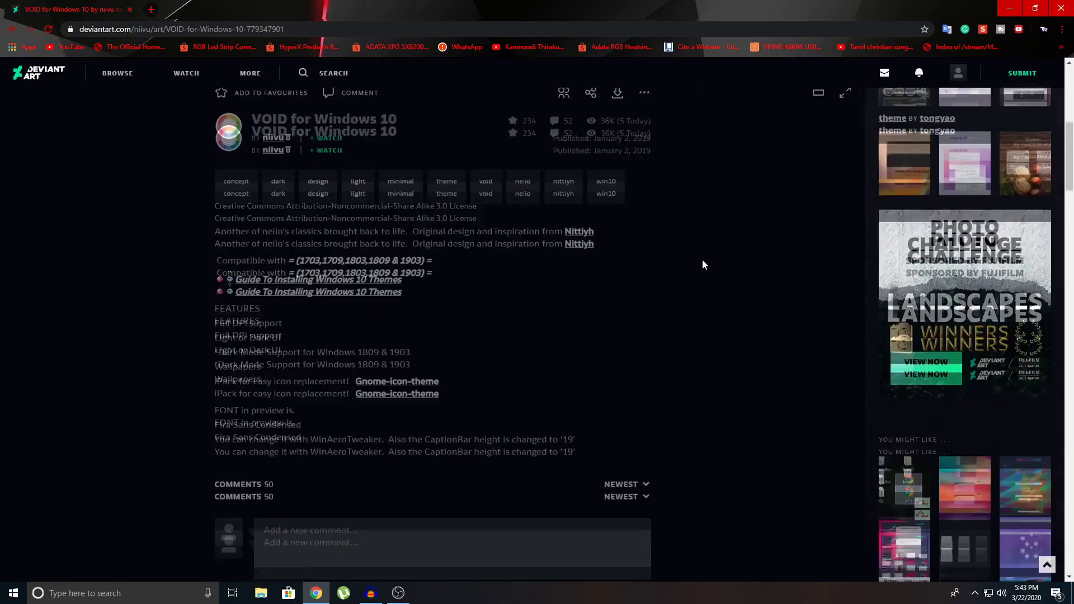
scroll(703, 264, "down", 4)
scroll(703, 257, "up", 9)
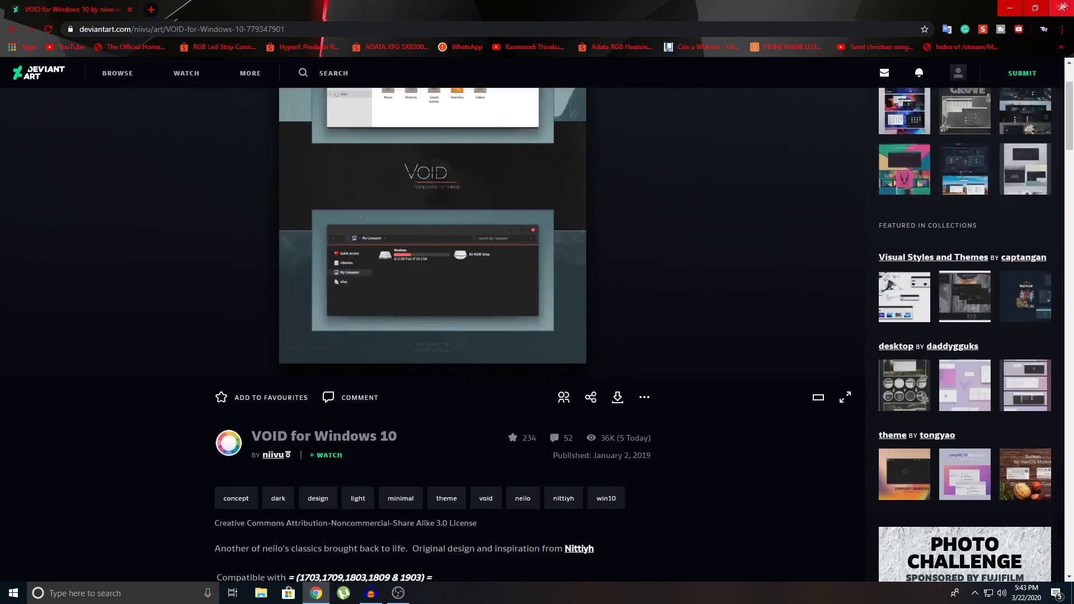
left_click(1010, 8)
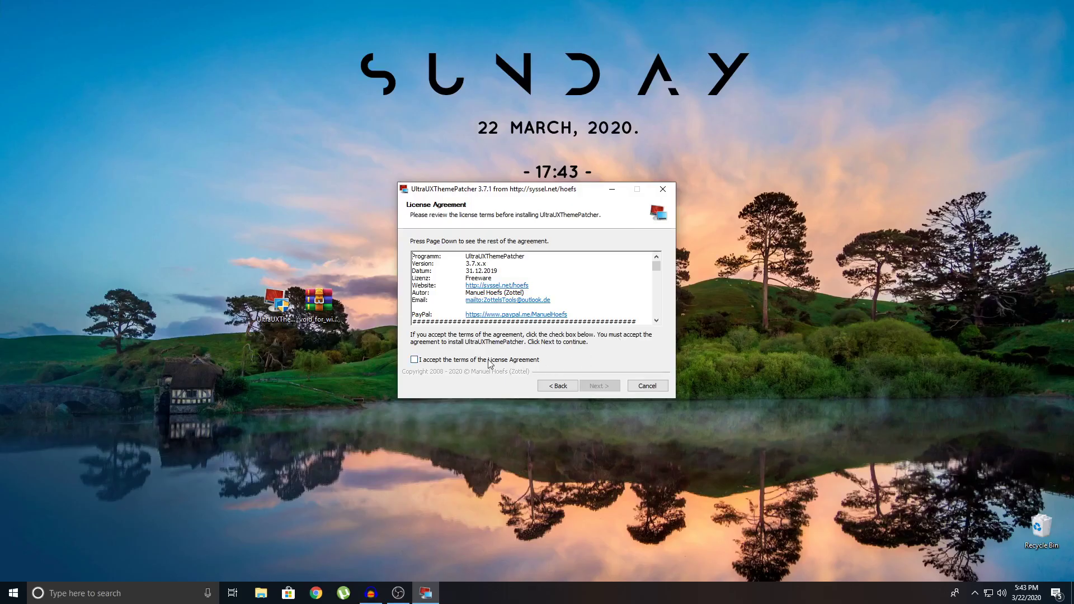
- Accept the UltraUXThemePatcher licence, see Themeui and Uxinit already patched, and quit setup
left_click(470, 361)
left_click(583, 389)
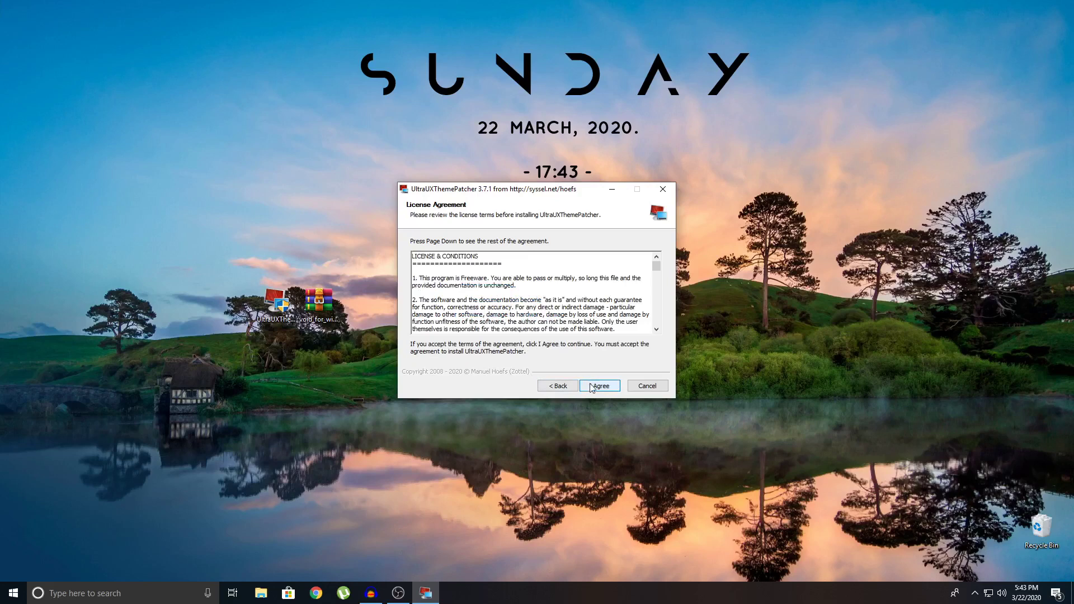
left_click(592, 387)
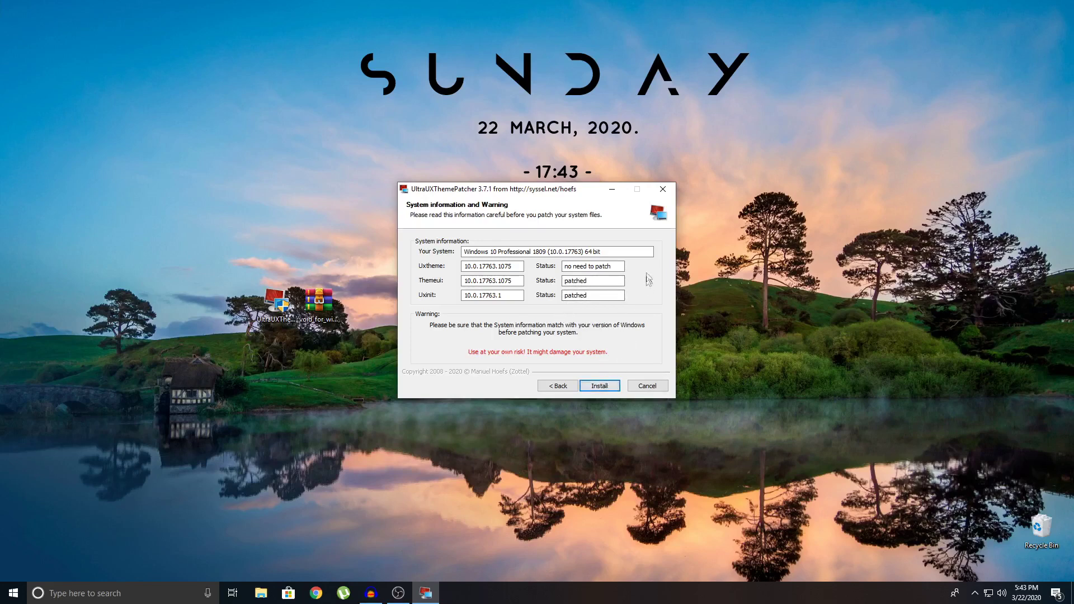
left_click(663, 191)
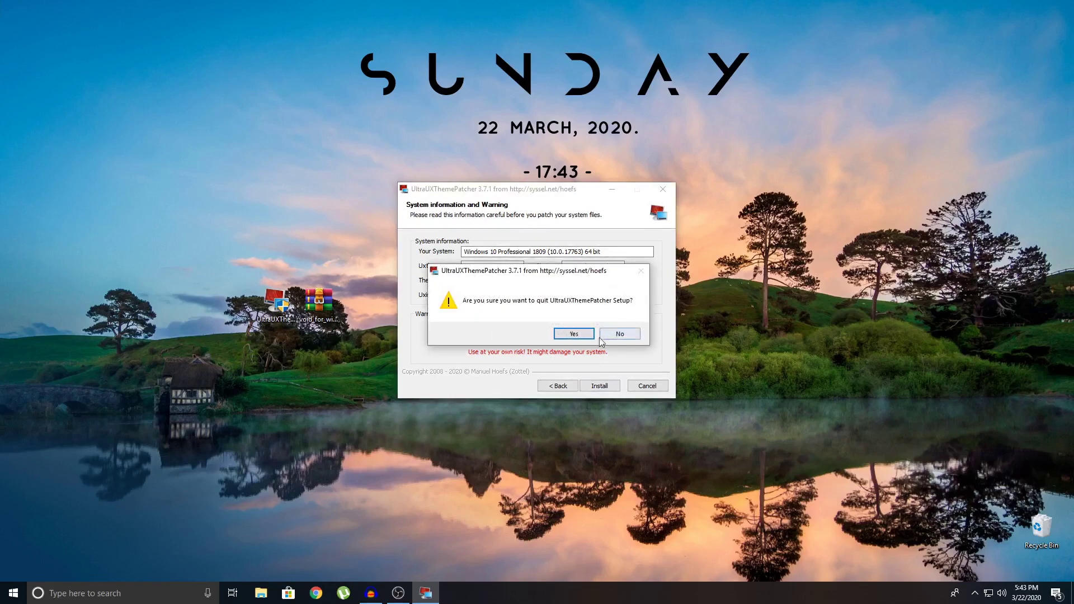
left_click(575, 334)
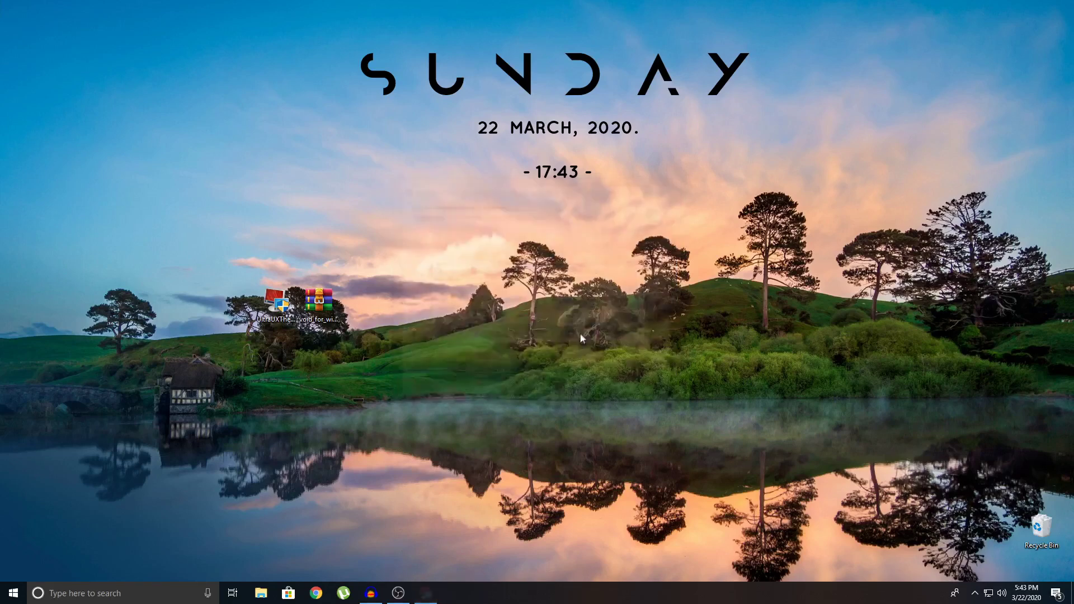
right_click(583, 267)
- Open the VOID theme zip in WinRAR and drag the VOID folder onto the desktop
left_click(610, 317)
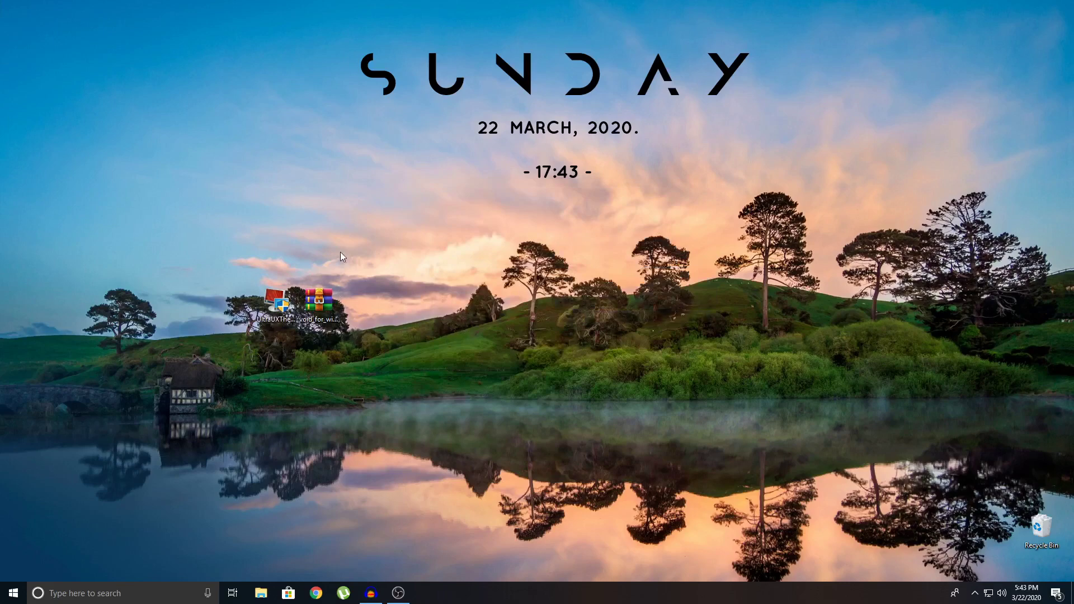
double_click(331, 307)
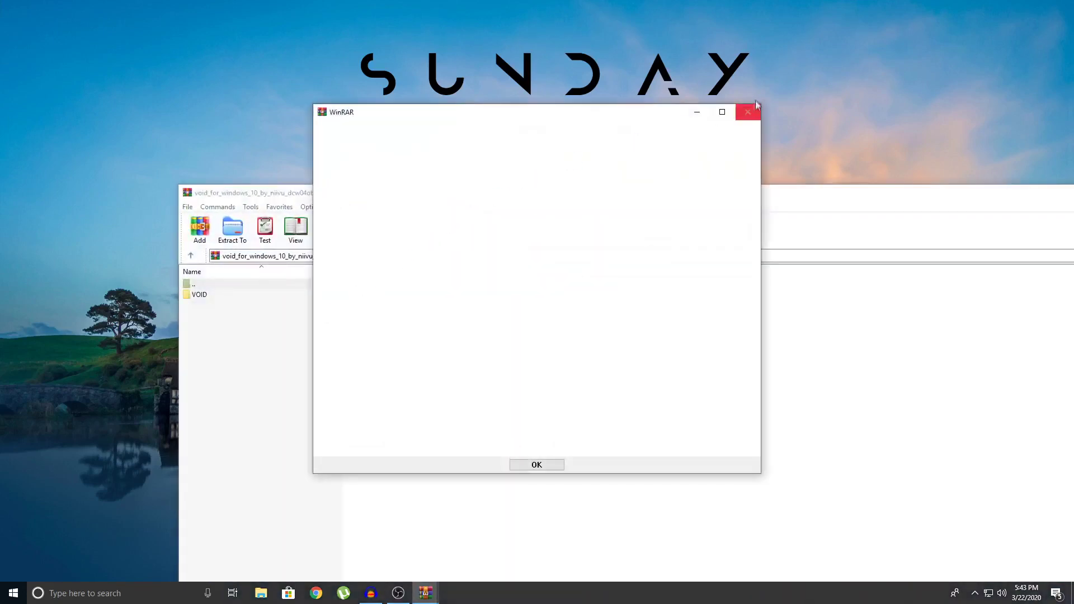
left_click(749, 109)
left_click_drag(258, 294, 763, 157)
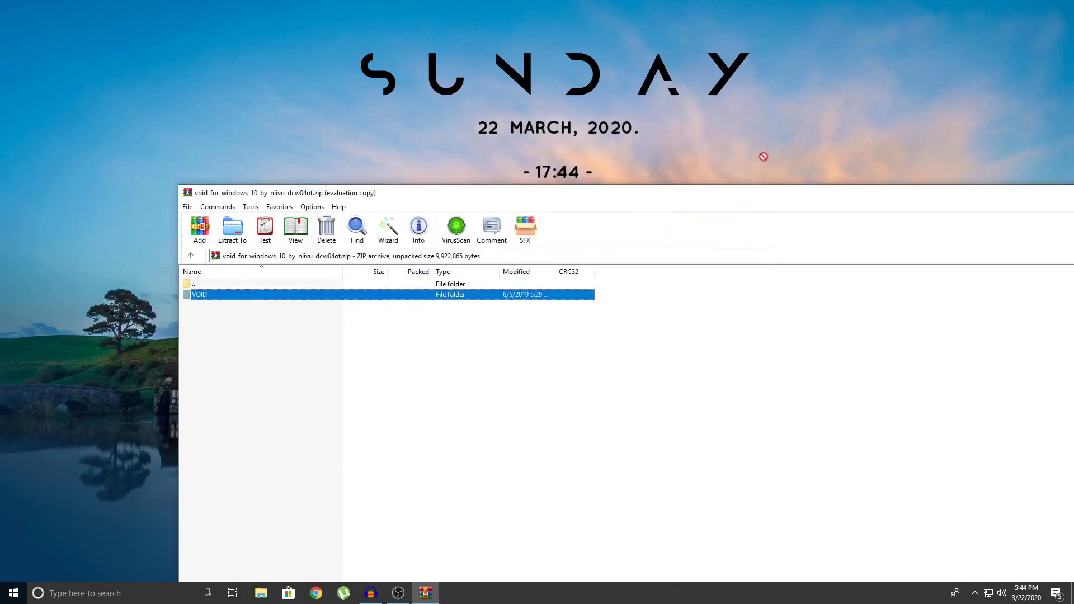
left_click_drag(900, 223, 134, 313)
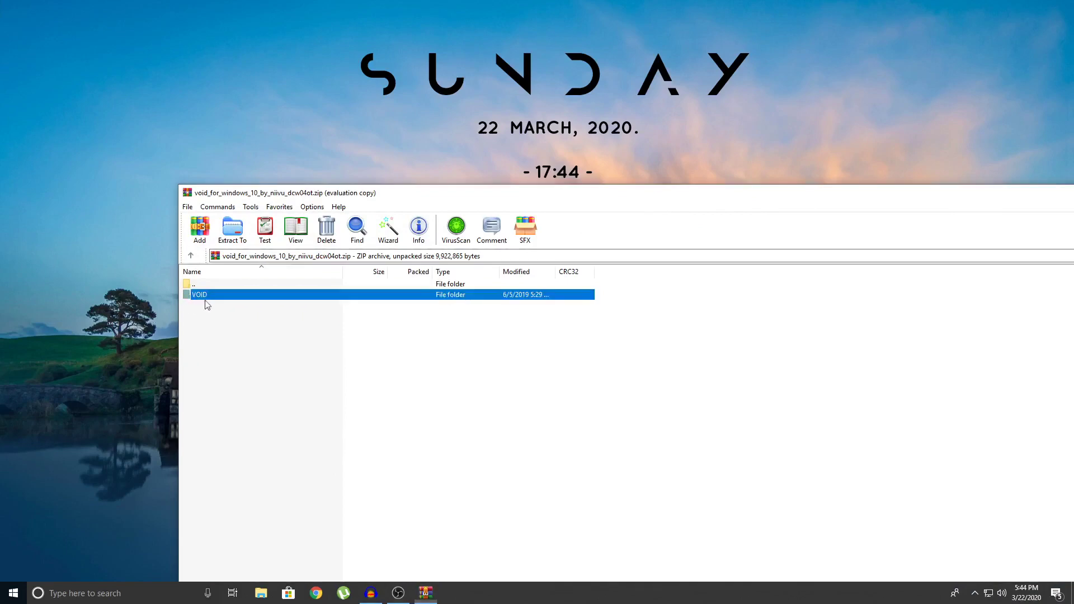
- Close WinRAR, place the VOID folder beside the patcher icon, and open it
left_click_drag(510, 193, 284, 266)
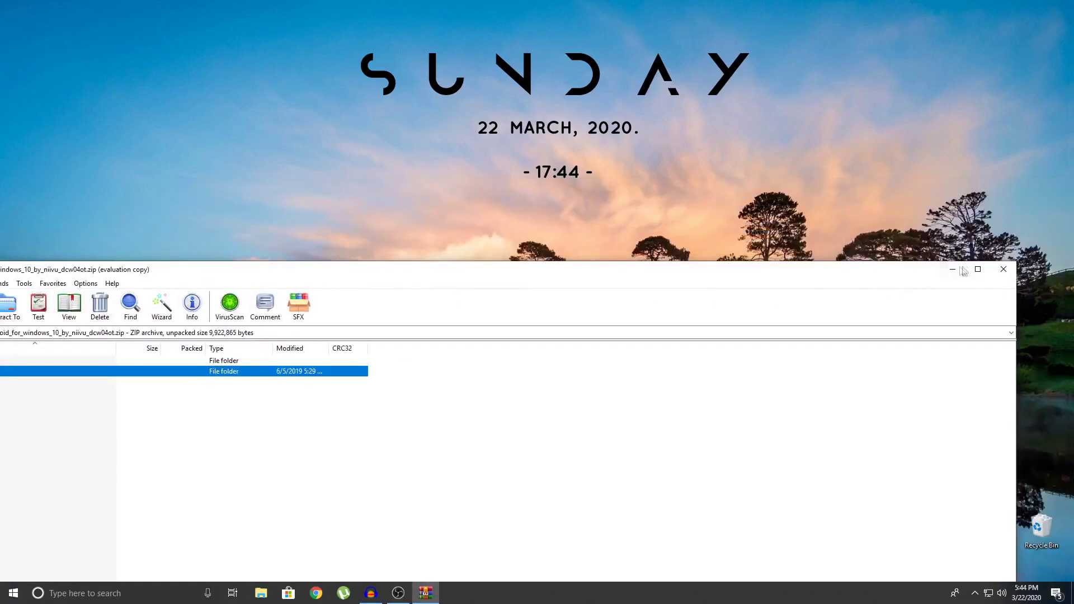
left_click(1001, 270)
left_click_drag(135, 305, 362, 307)
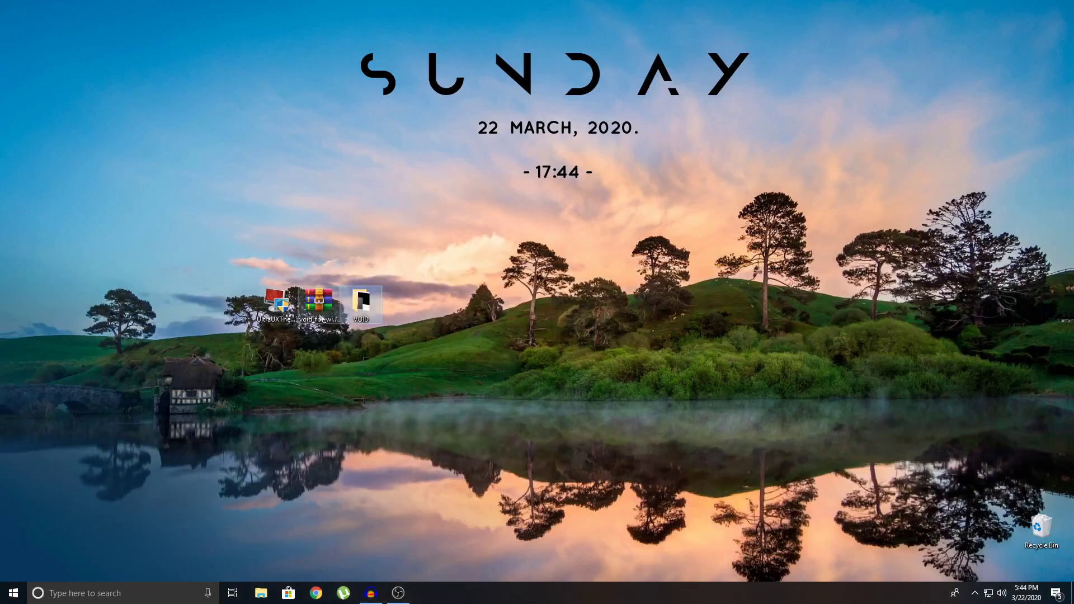
double_click(361, 302)
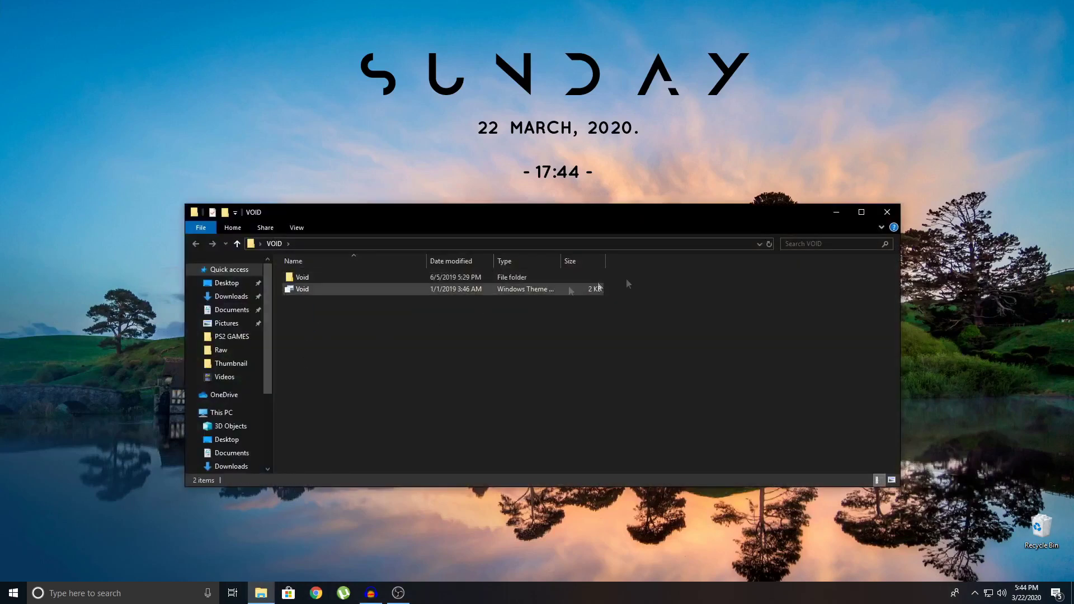
- Copy the Void folder and Void theme file from the VOID folder
left_click(433, 288)
left_click(433, 276, "ctrl")
right_click(432, 277)
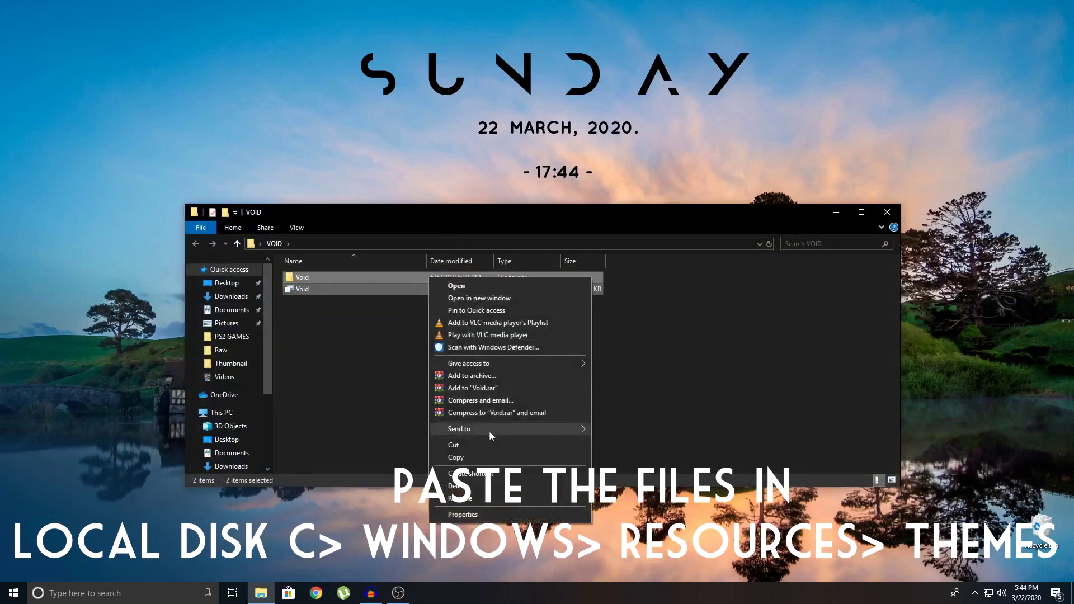
left_click(456, 455)
left_click(888, 212)
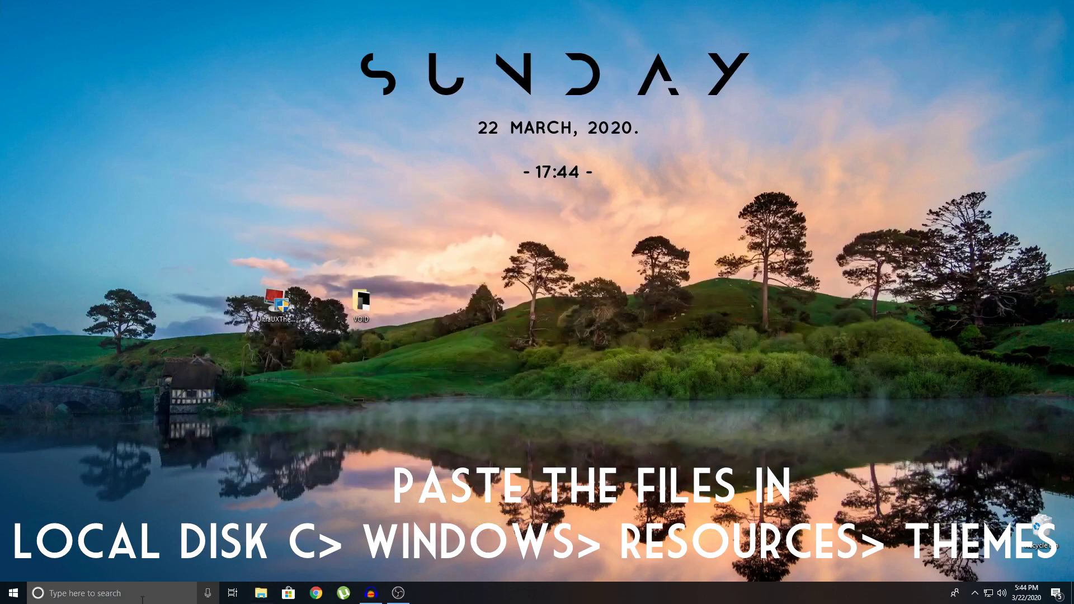
- Paste both into C:\Windows\Resources\Themes, granting administrator permission for each
left_click(261, 593)
scroll(238, 434, "down", 2)
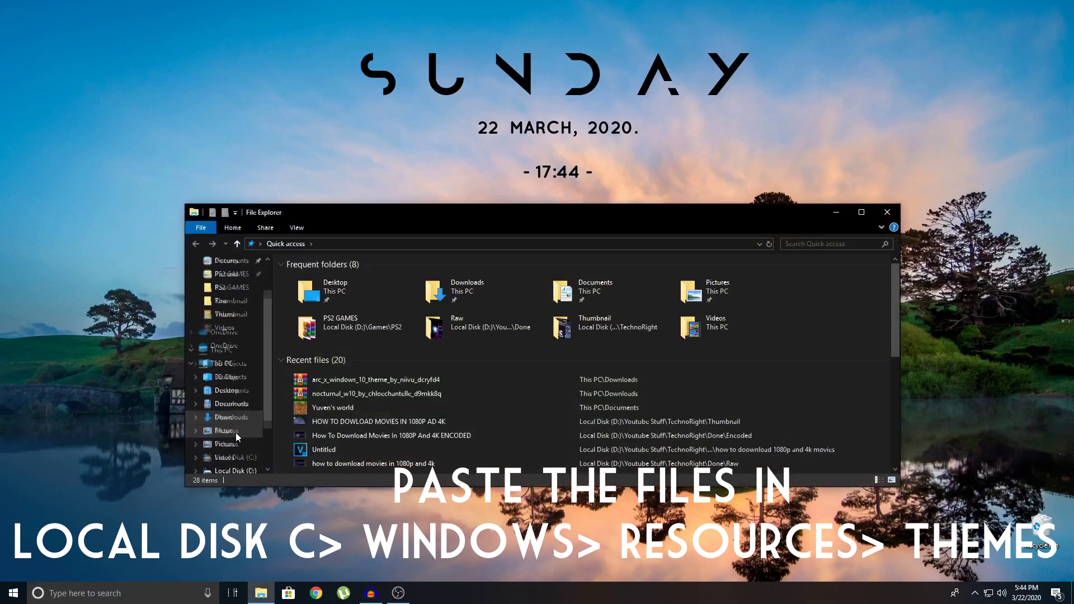
left_click(235, 444)
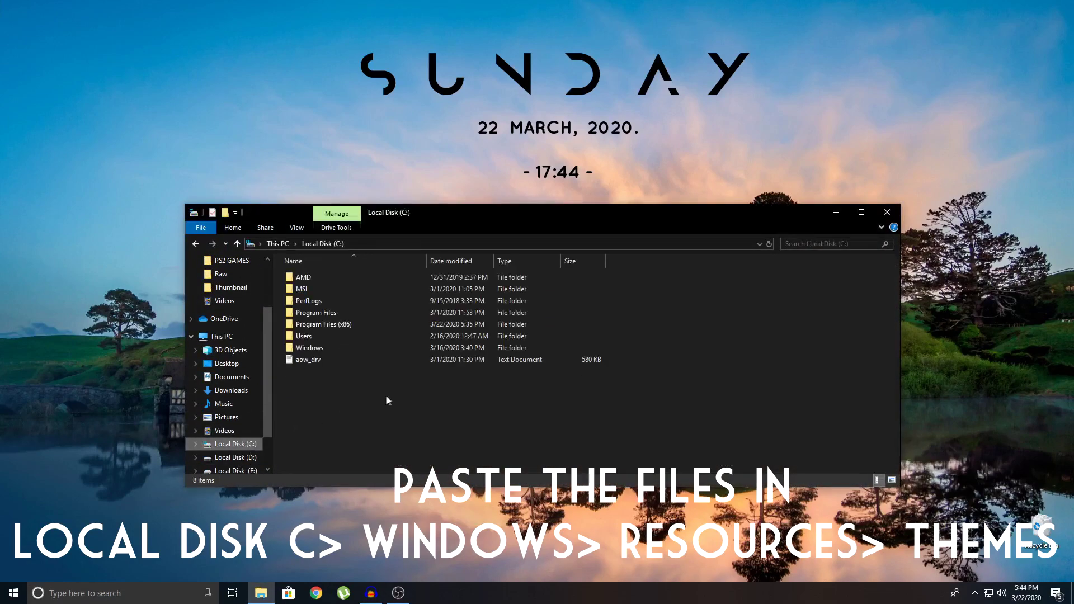
double_click(330, 348)
scroll(341, 330, "down", 6)
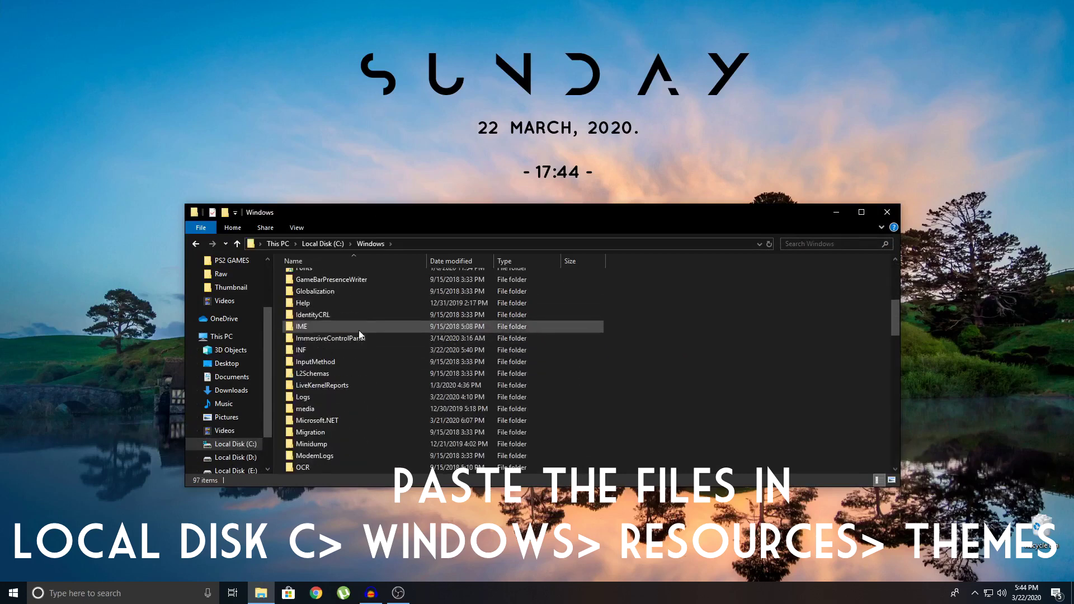
scroll(361, 331, "down", 6)
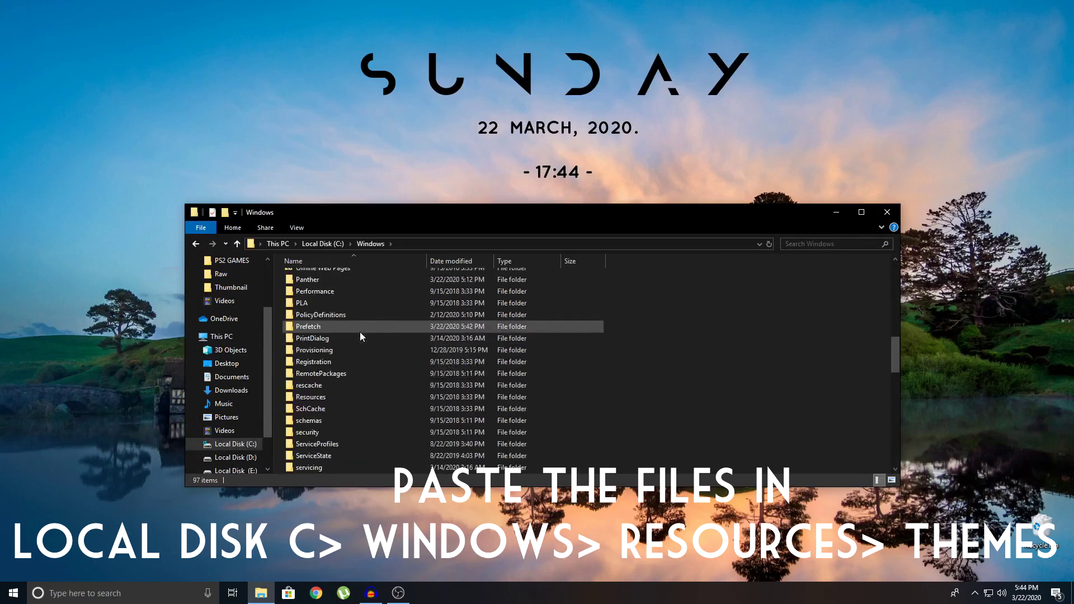
double_click(319, 399)
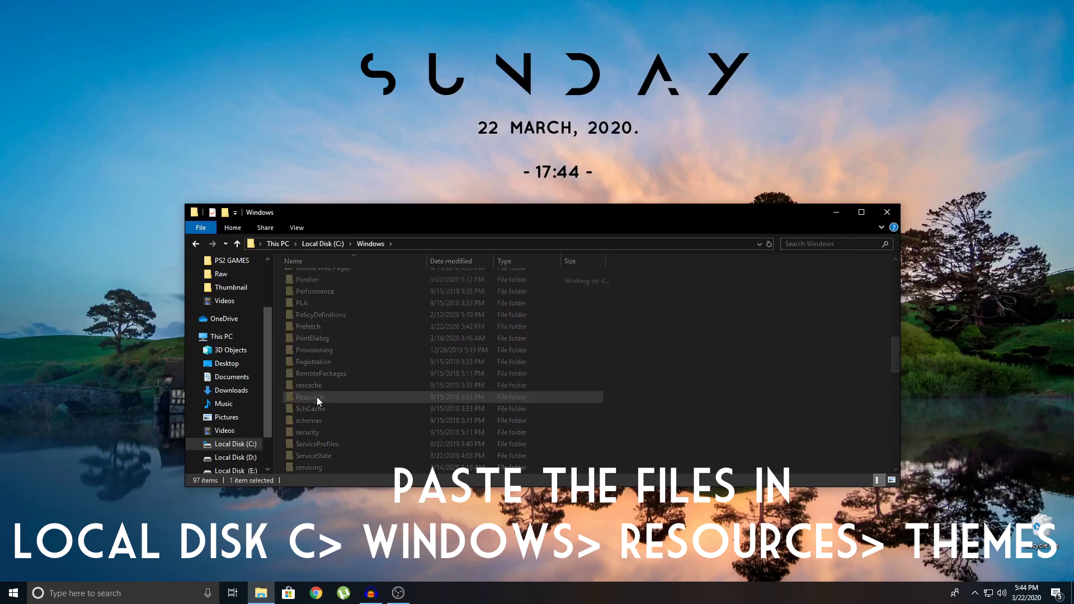
double_click(348, 290)
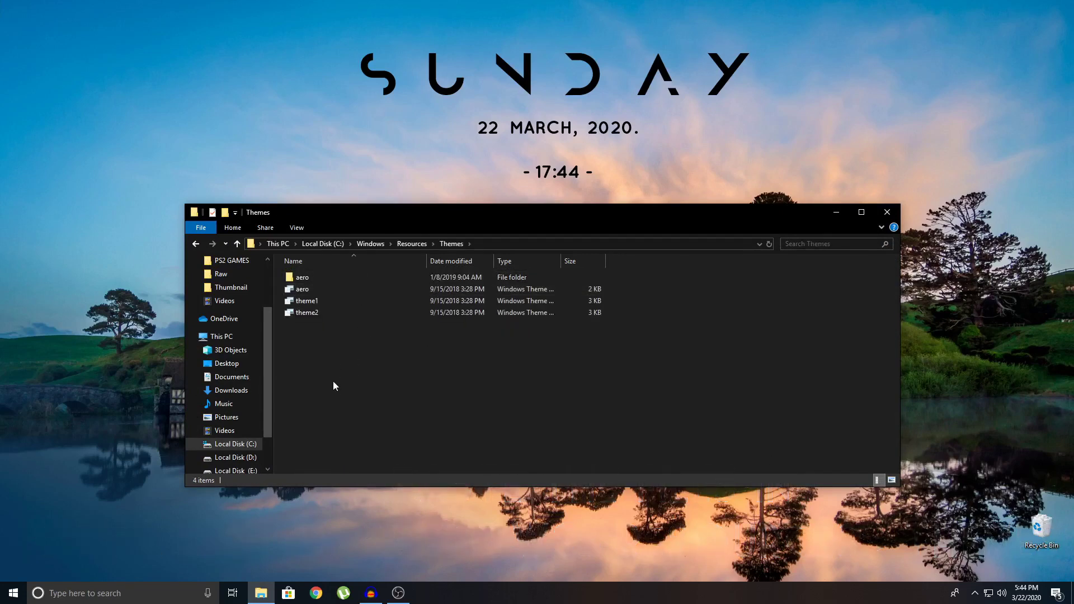
key("ctrl+v")
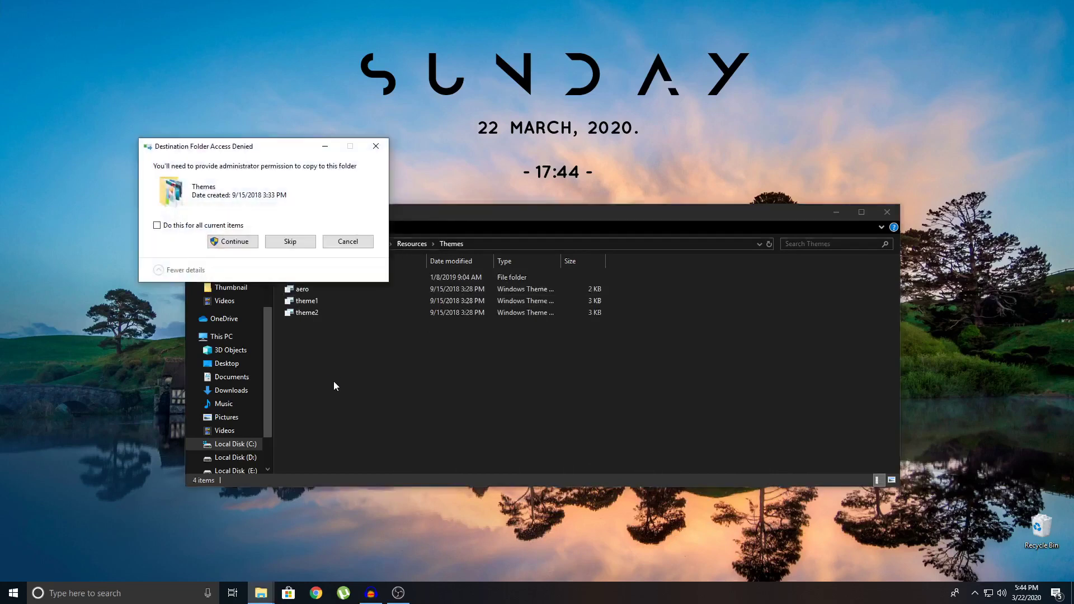
left_click(251, 243)
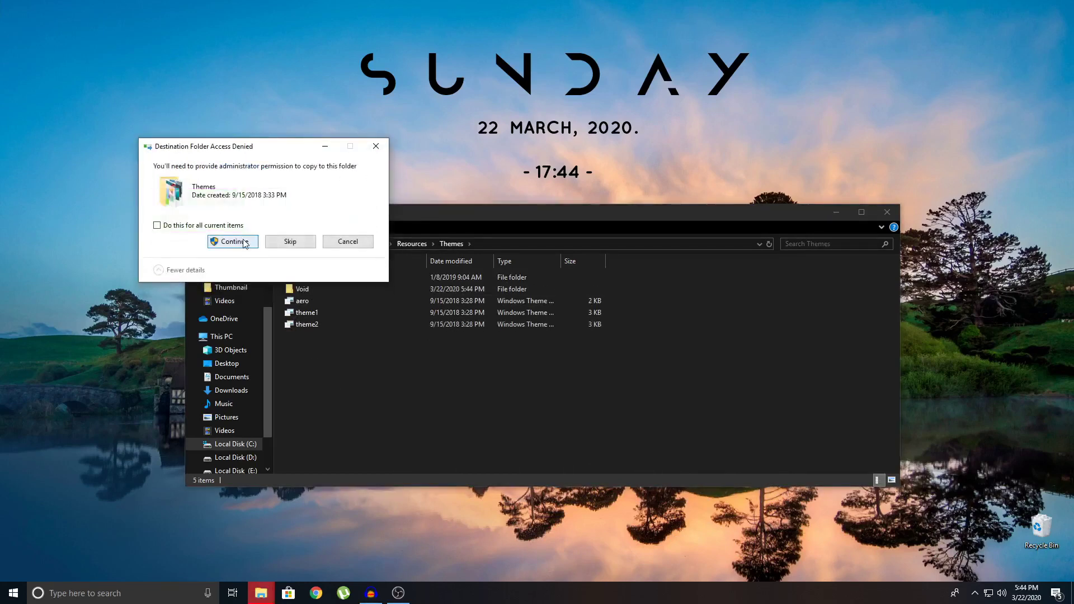
left_click(245, 242)
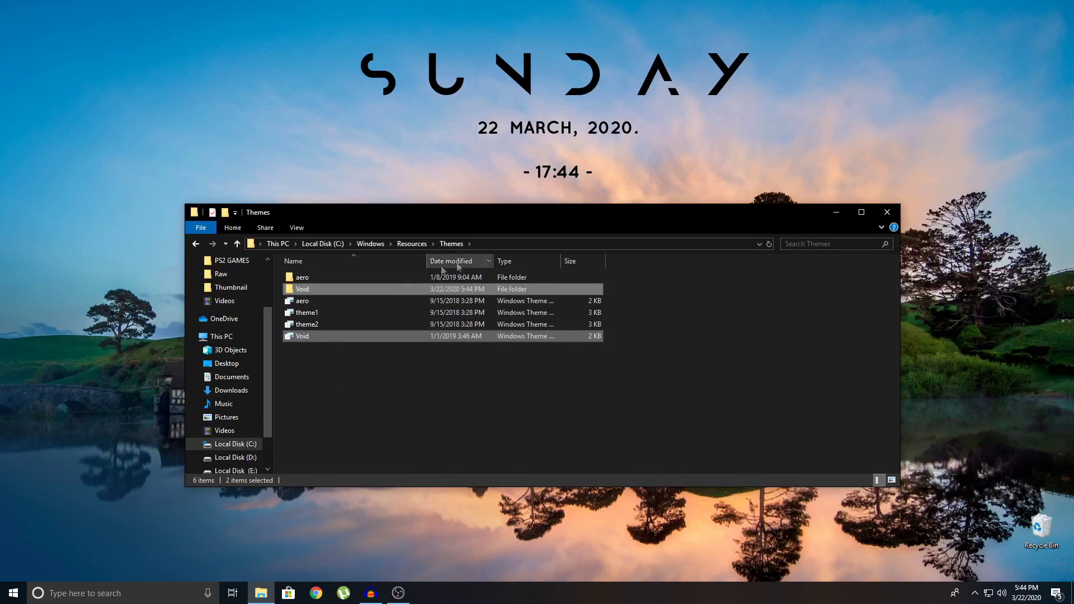
- Apply the Void theme from Personalization > Themes and view the dark-gray desktop
left_click(887, 212)
right_click(866, 175)
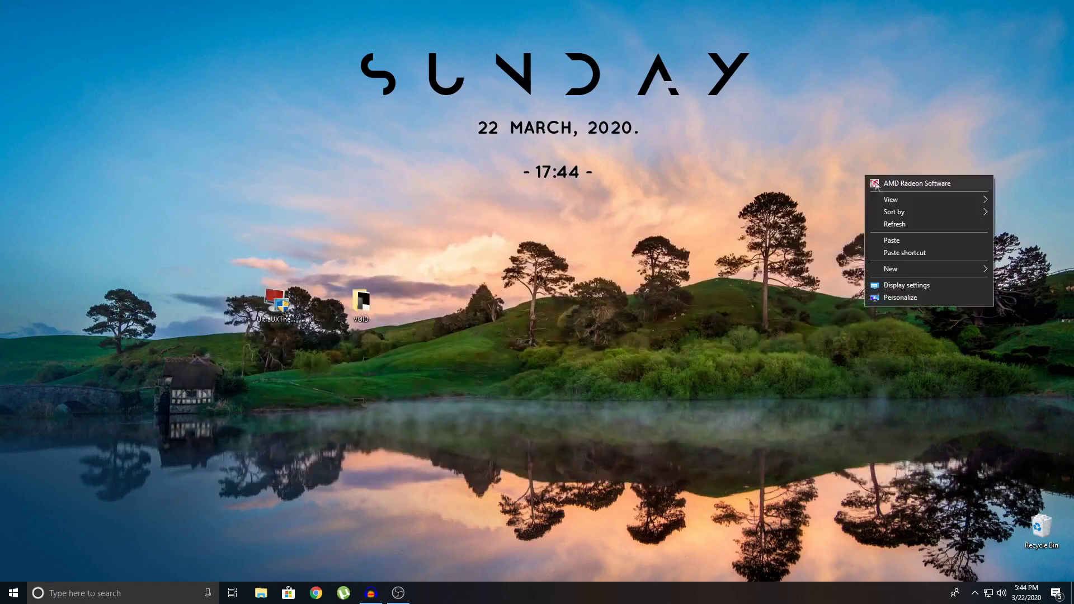
left_click(895, 223)
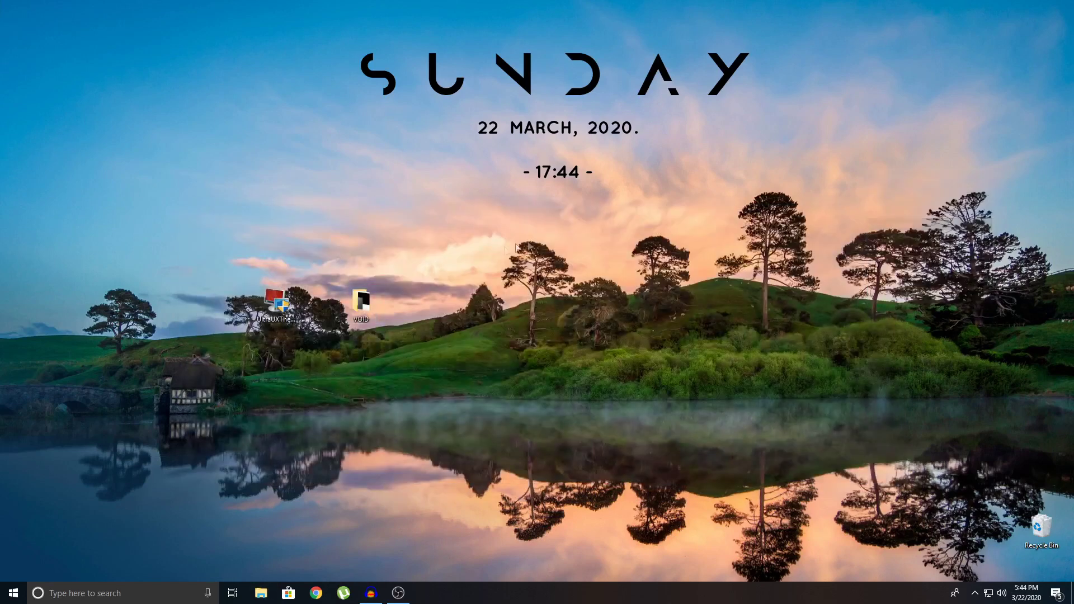
right_click(473, 231)
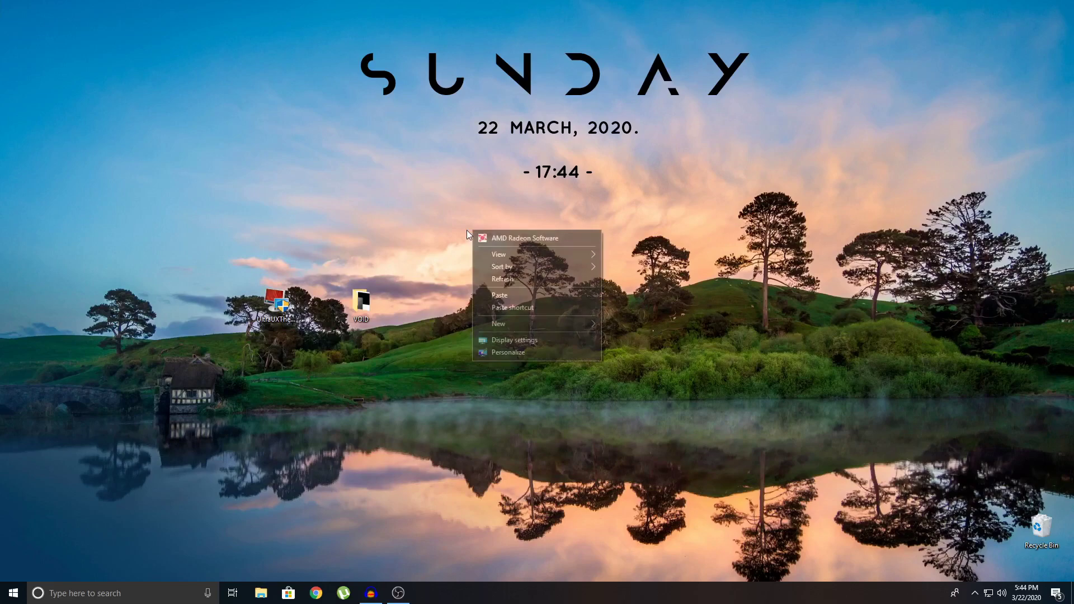
left_click(518, 351)
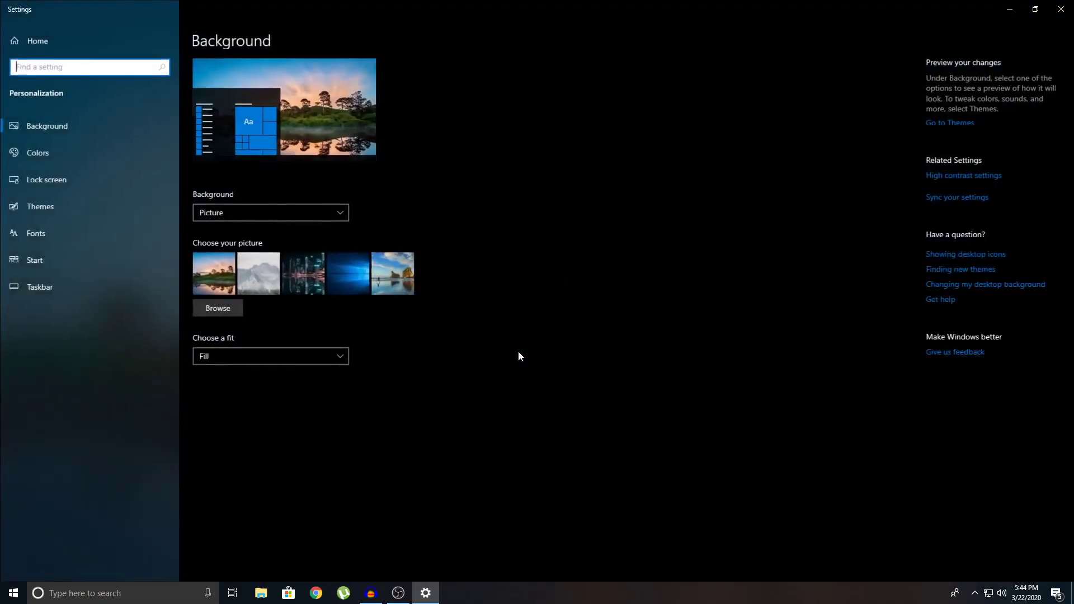
left_click(77, 203)
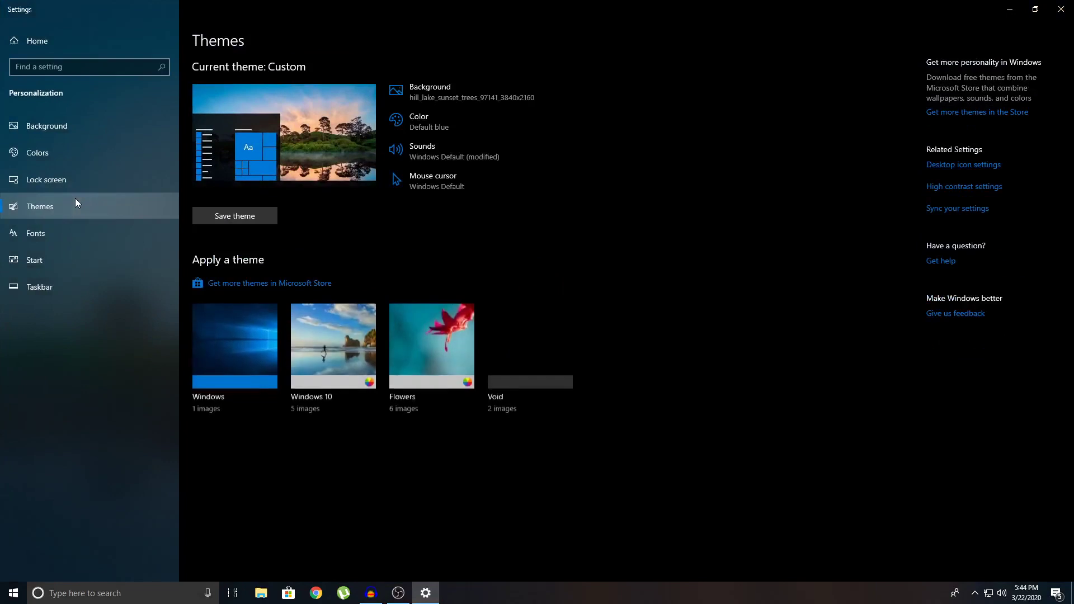
left_click(536, 365)
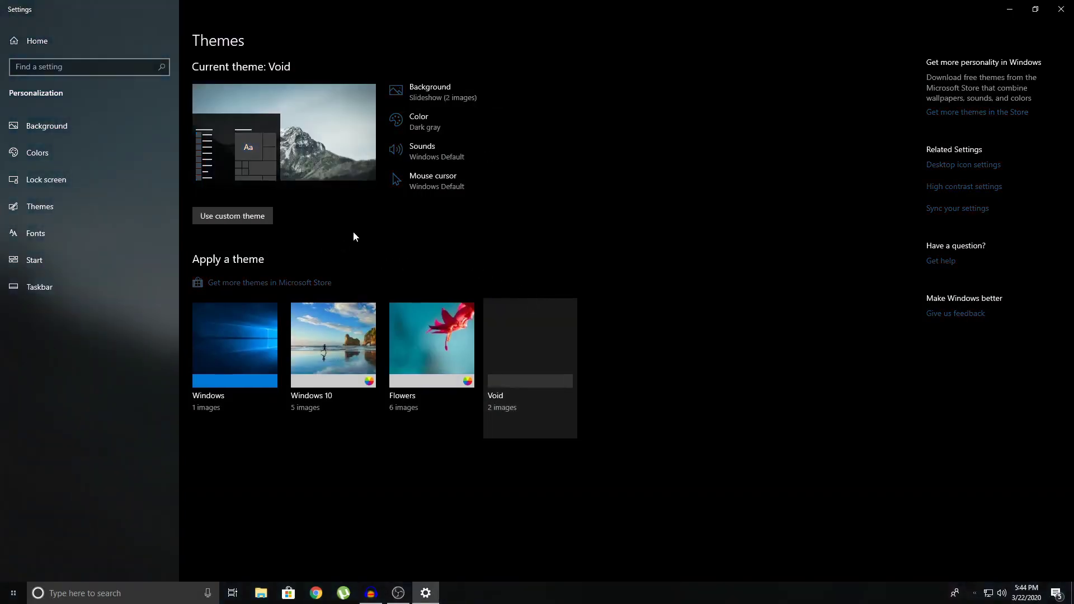
left_click(1009, 10)
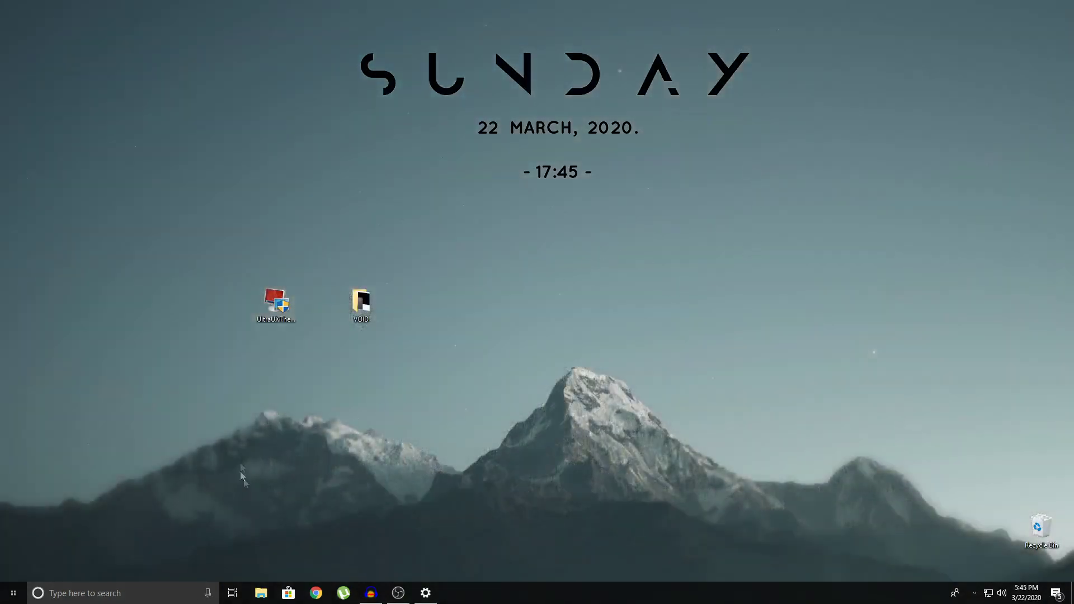
left_click(260, 593)
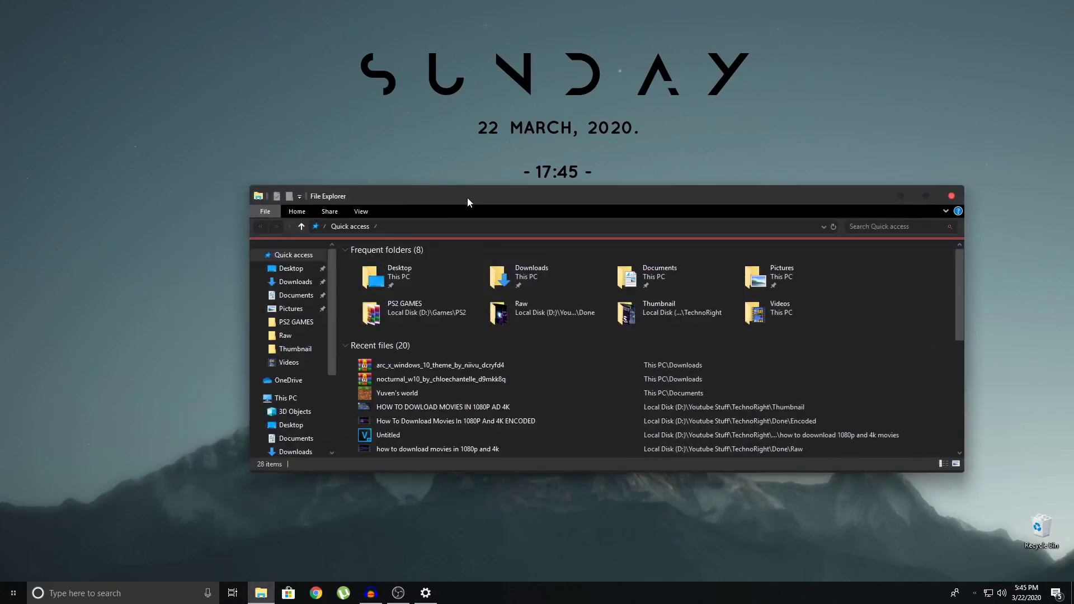
scroll(504, 364, "down", 5)
left_click(312, 400)
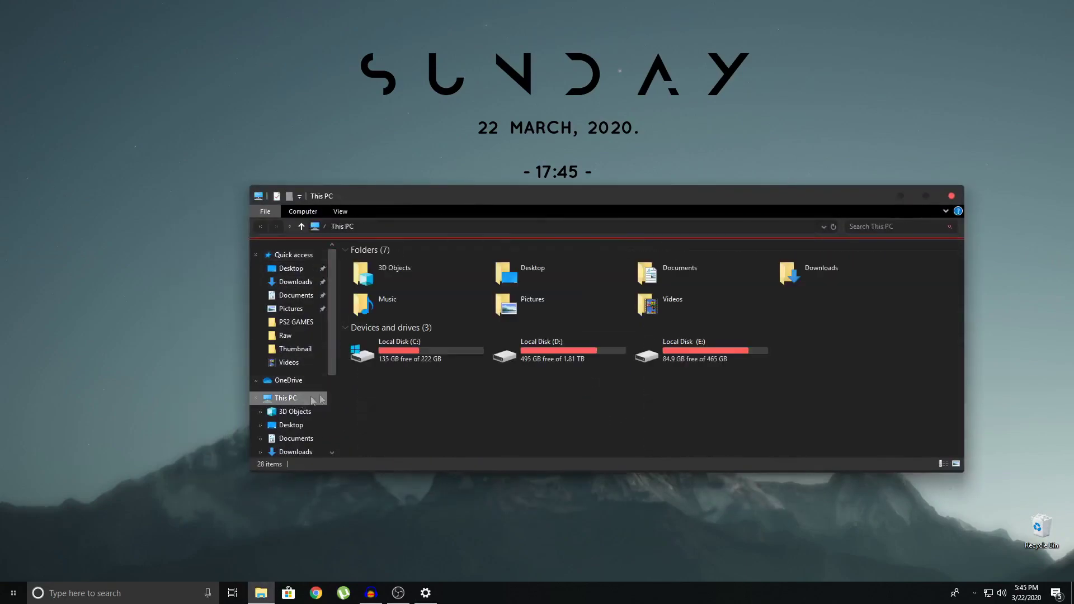
left_click_drag(421, 375, 767, 398)
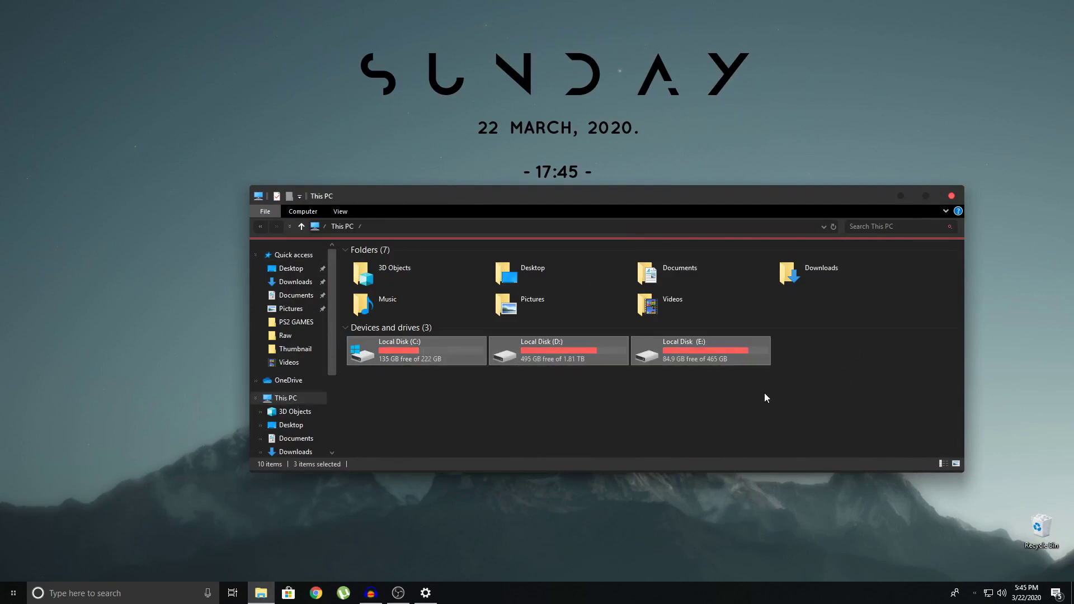
double_click(452, 353)
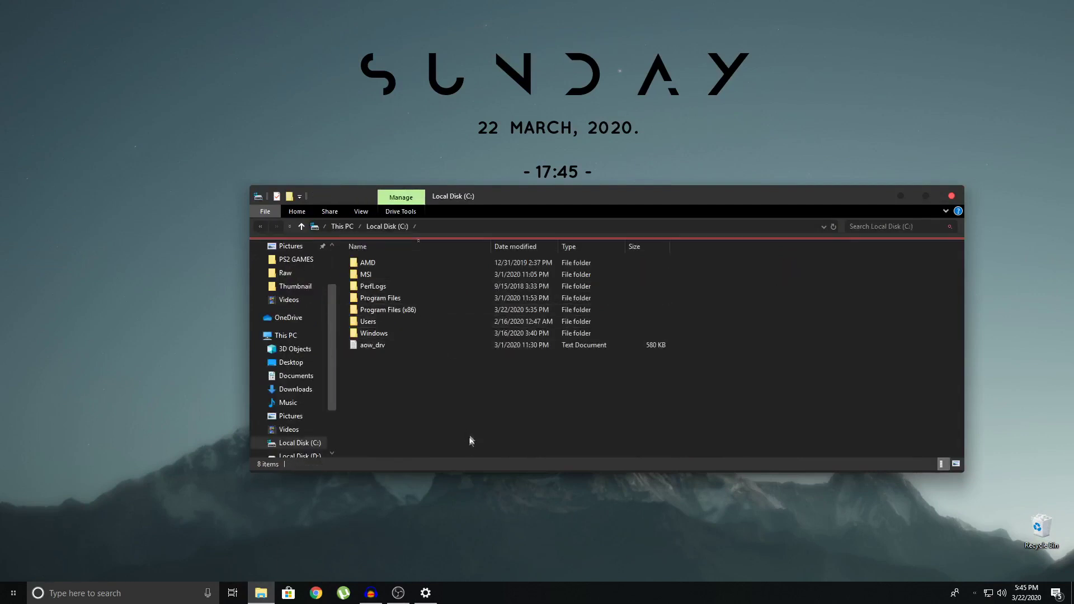
left_click_drag(467, 439, 287, 252)
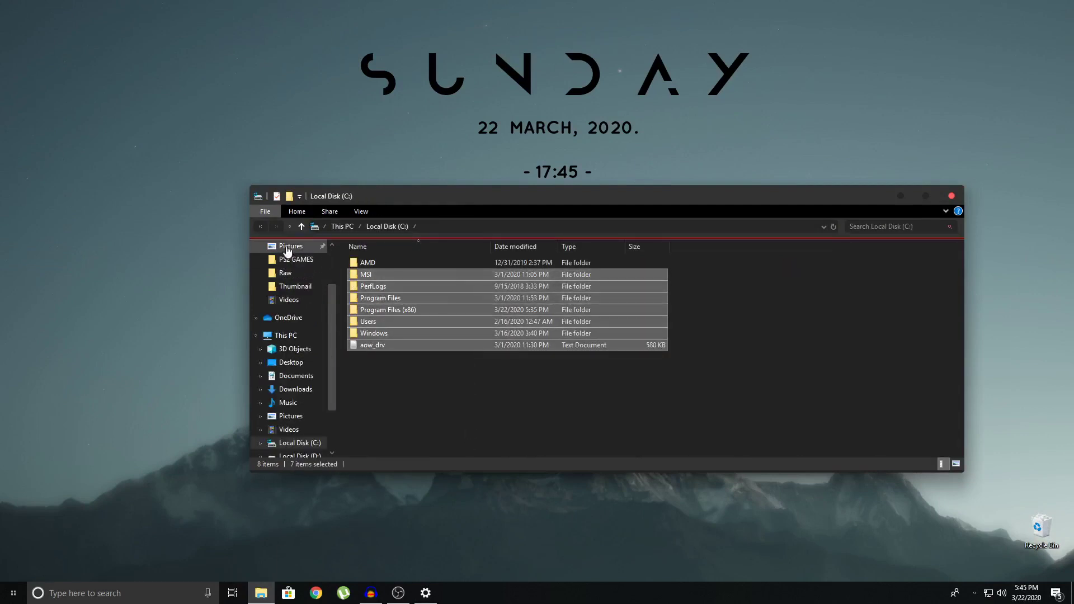
left_click(924, 197)
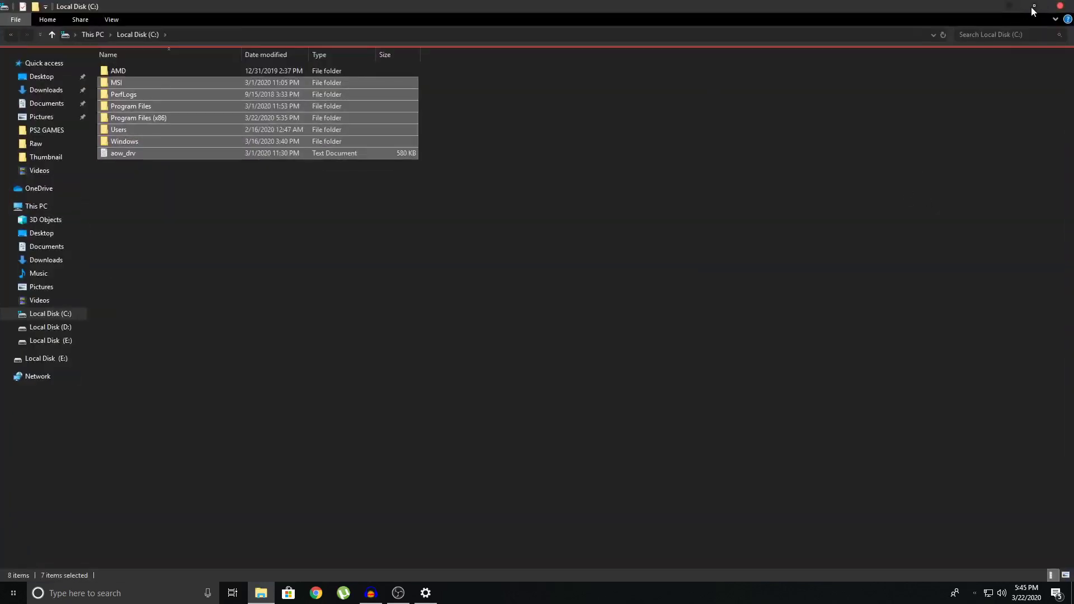
left_click(1033, 7)
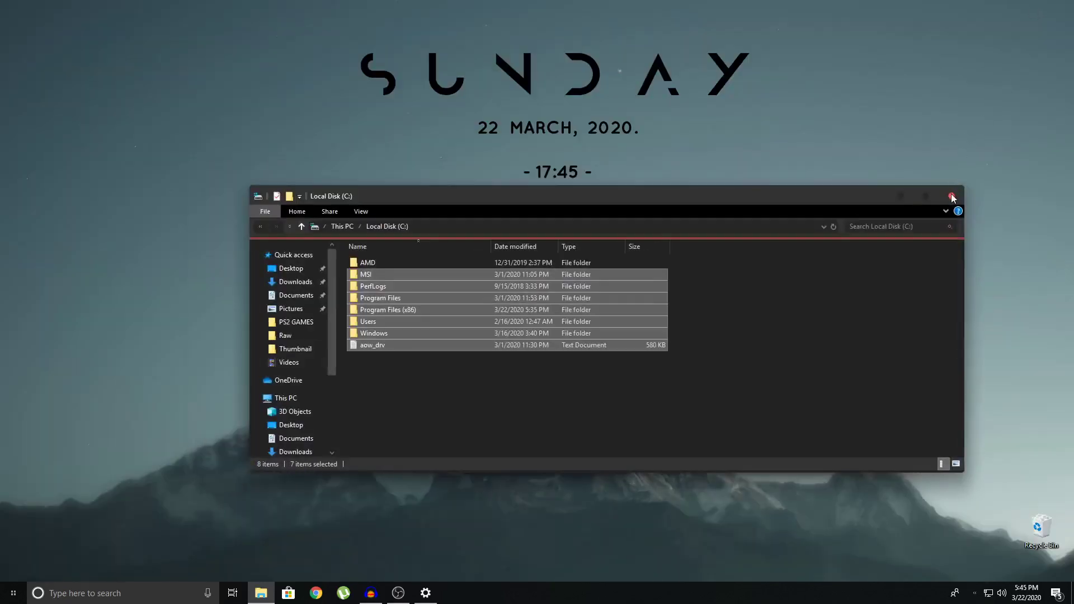
left_click(952, 198)
right_click(820, 146)
left_click(849, 192)
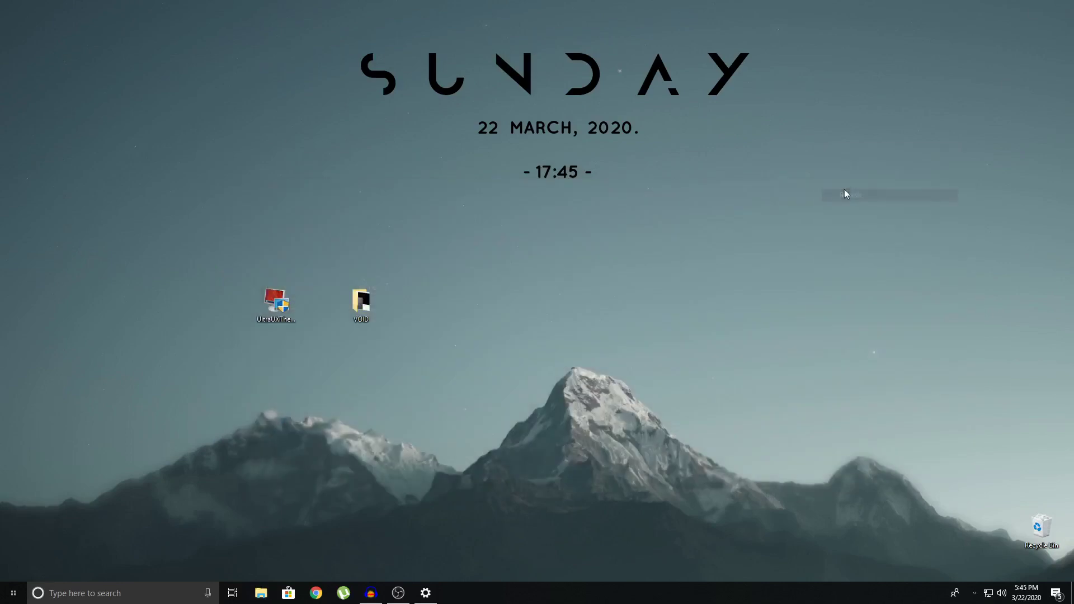
left_click_drag(803, 306, 331, 40)
left_click_drag(448, 251, 887, 388)
left_click_drag(887, 389, 838, 448)
left_click_drag(841, 360, 445, 348)
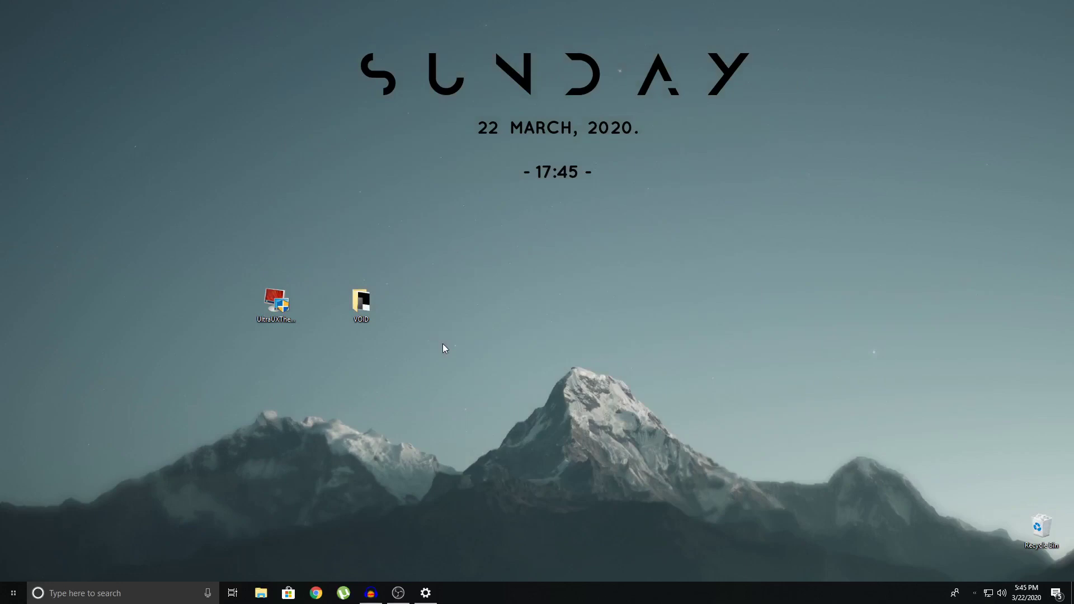